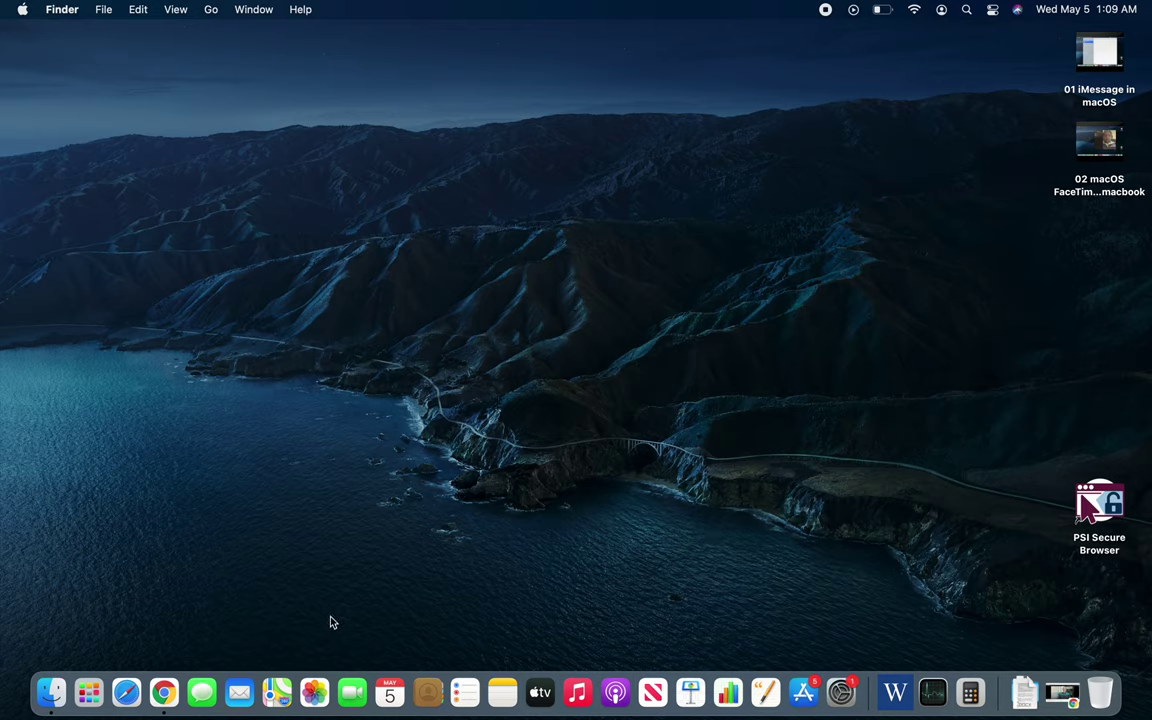
Start Photos from the Dock, pass the welcome screen and enable iCloud Photos.
left_click(316, 688)
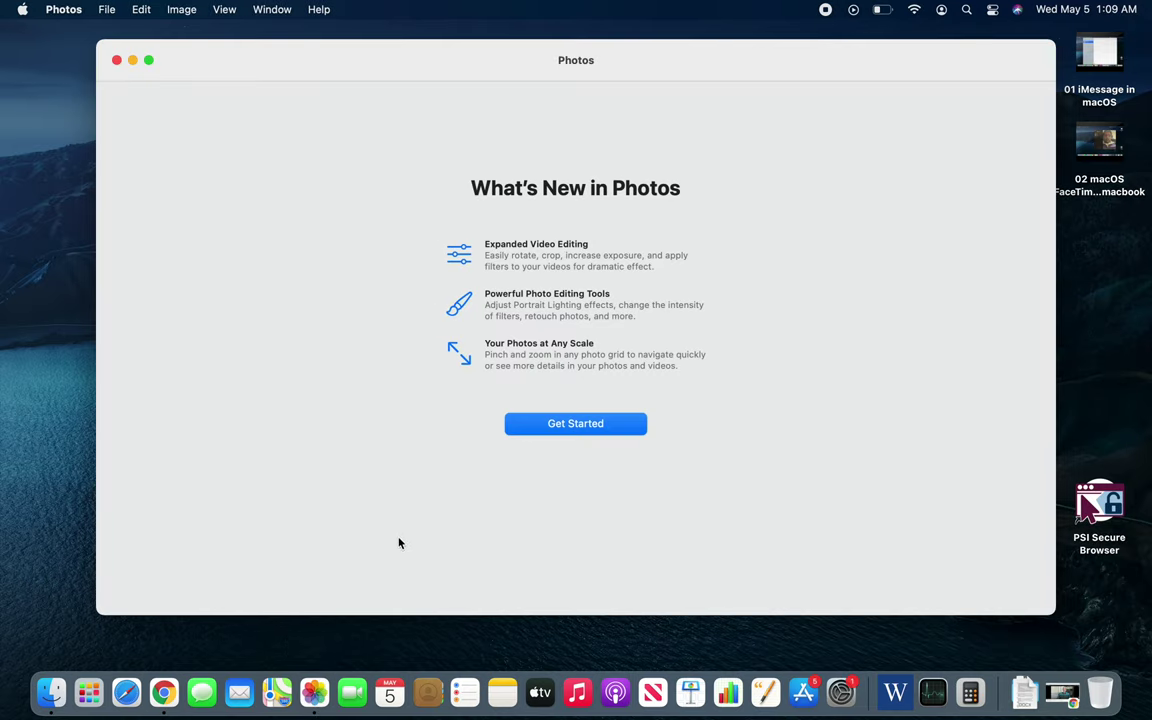
left_click(571, 431)
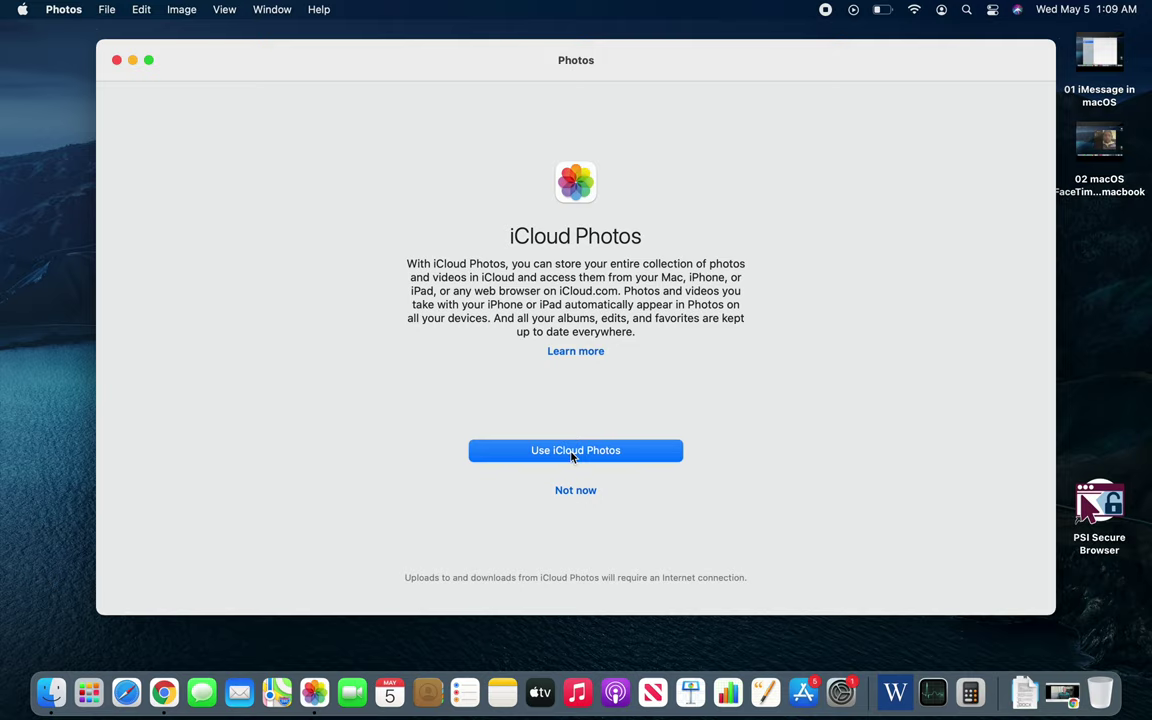
left_click(573, 452)
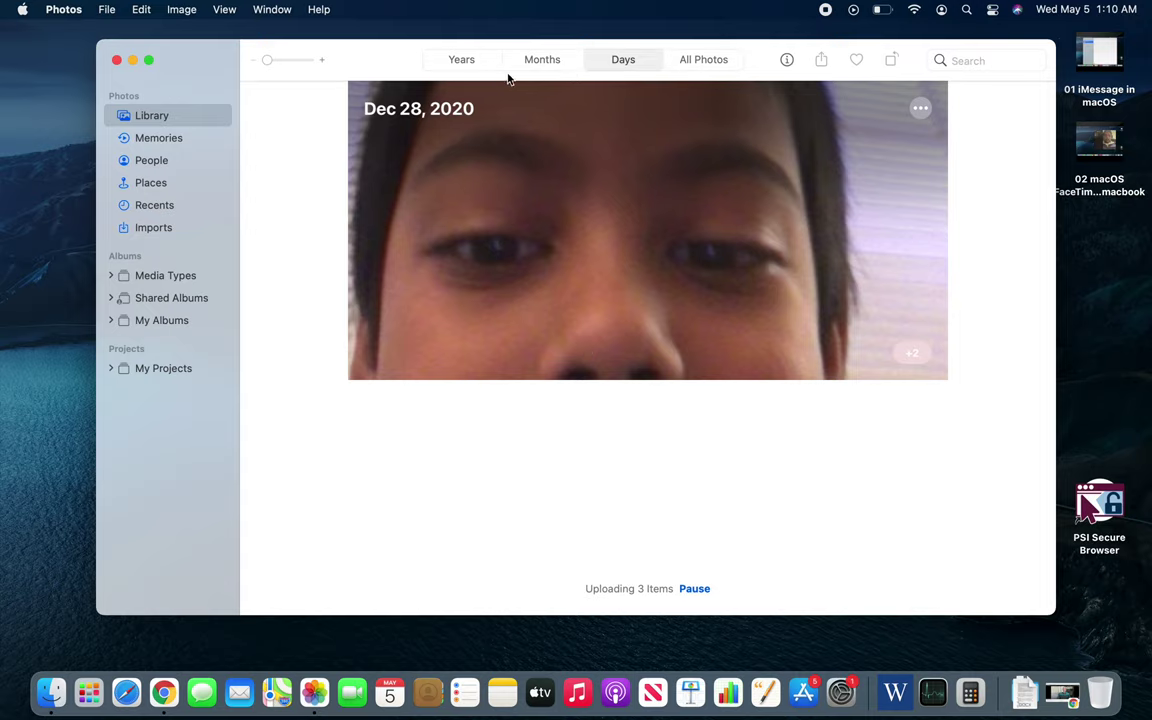
Step the library through Years, Months and Days views, then open the People collection.
left_click(463, 64)
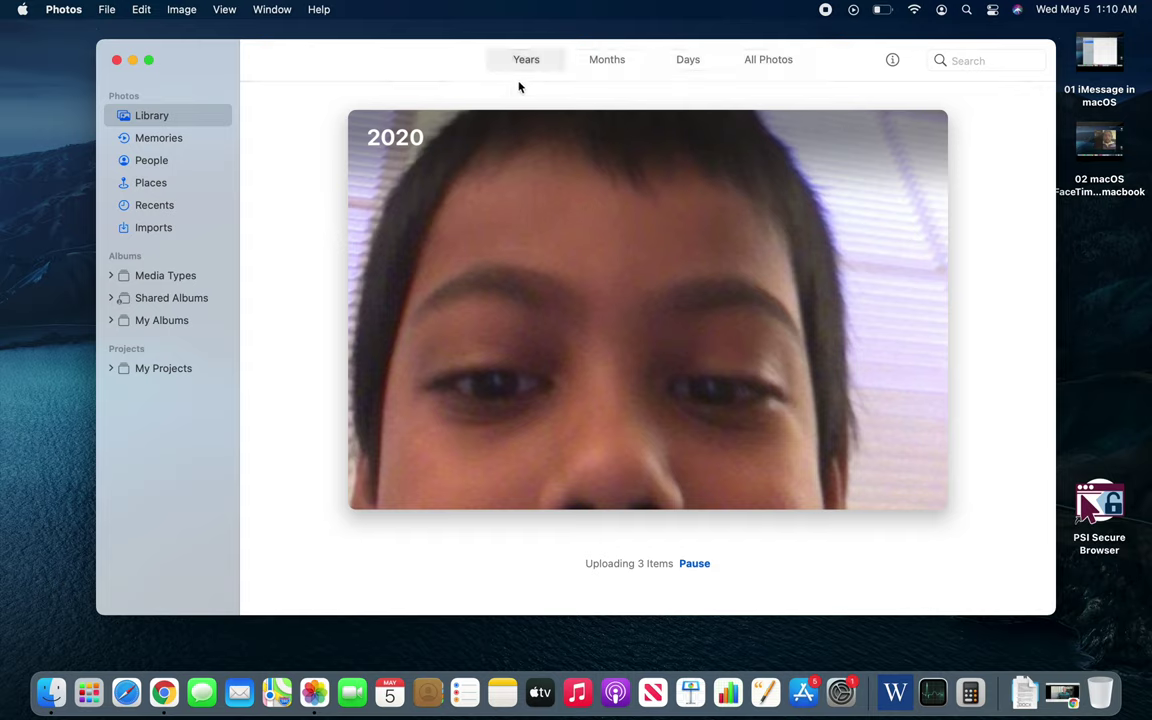
left_click(617, 58)
left_click(689, 62)
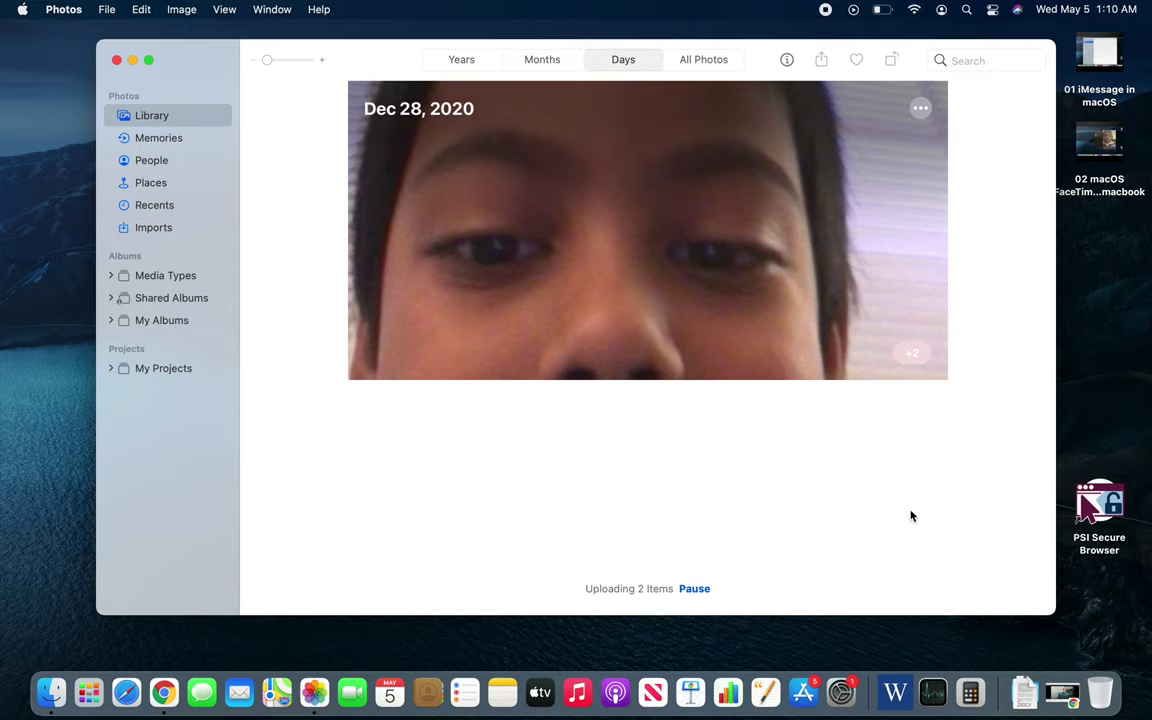
left_click(147, 161)
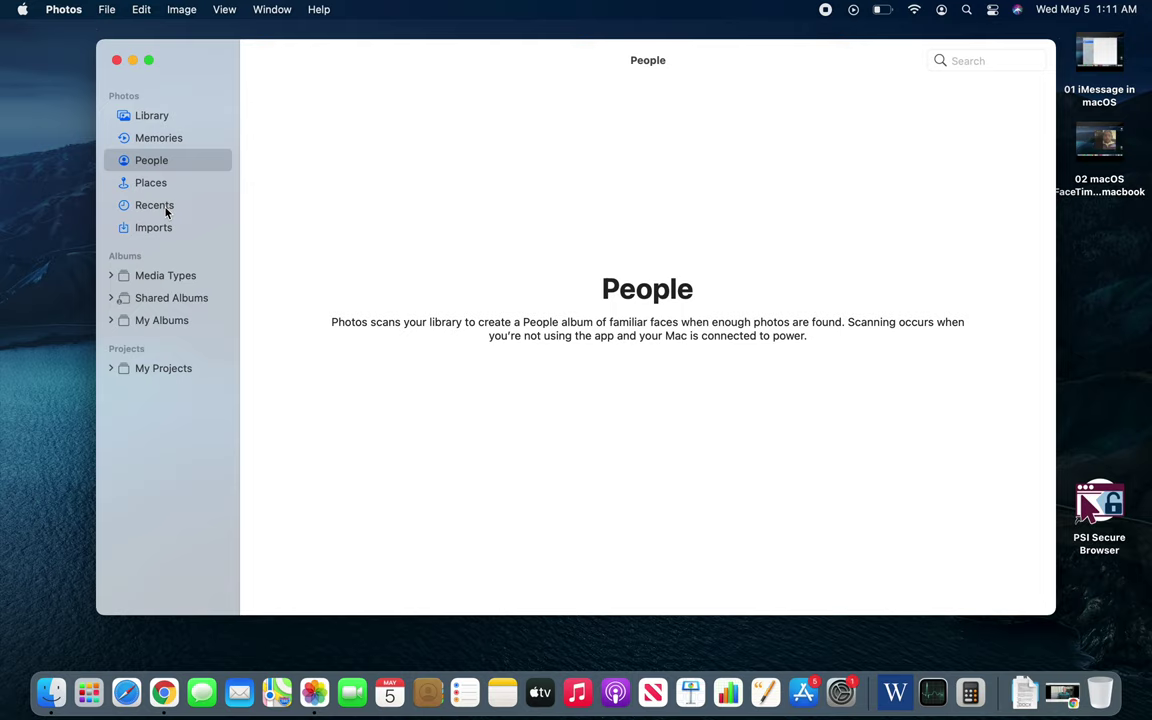
Import Fisher Homes Ohio.jpeg from the Downloads stack into the Photos library.
left_click(163, 234)
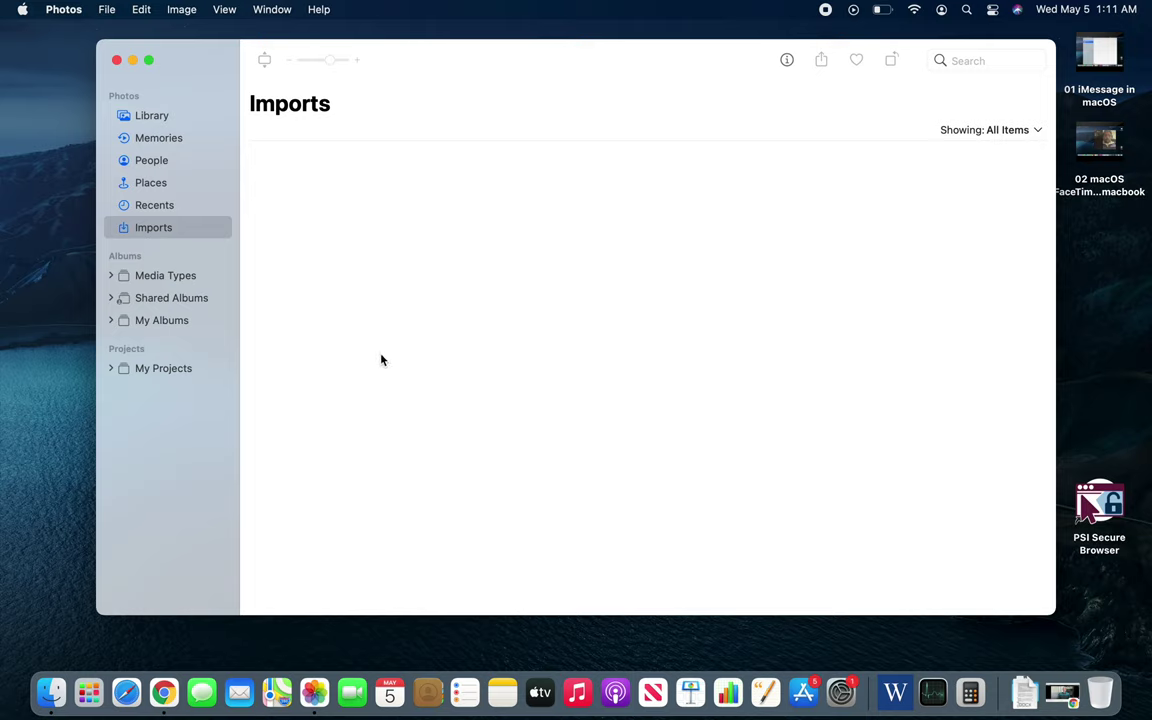
left_click(1022, 695)
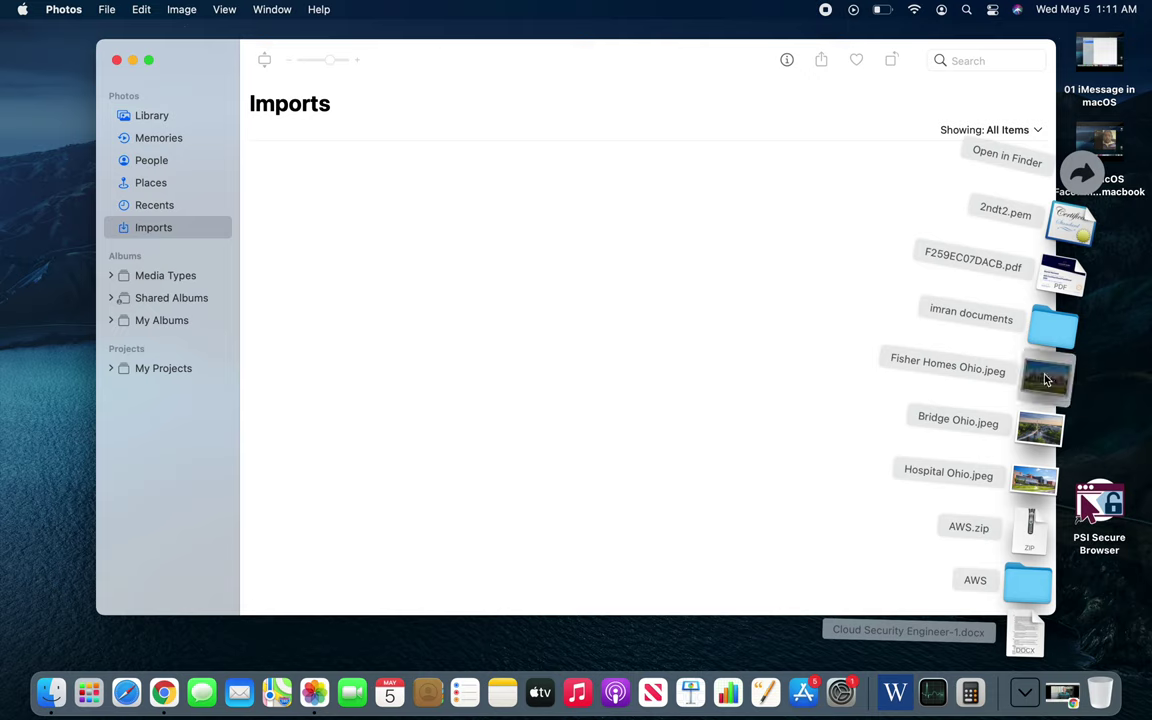
left_click_drag(1045, 378, 671, 357)
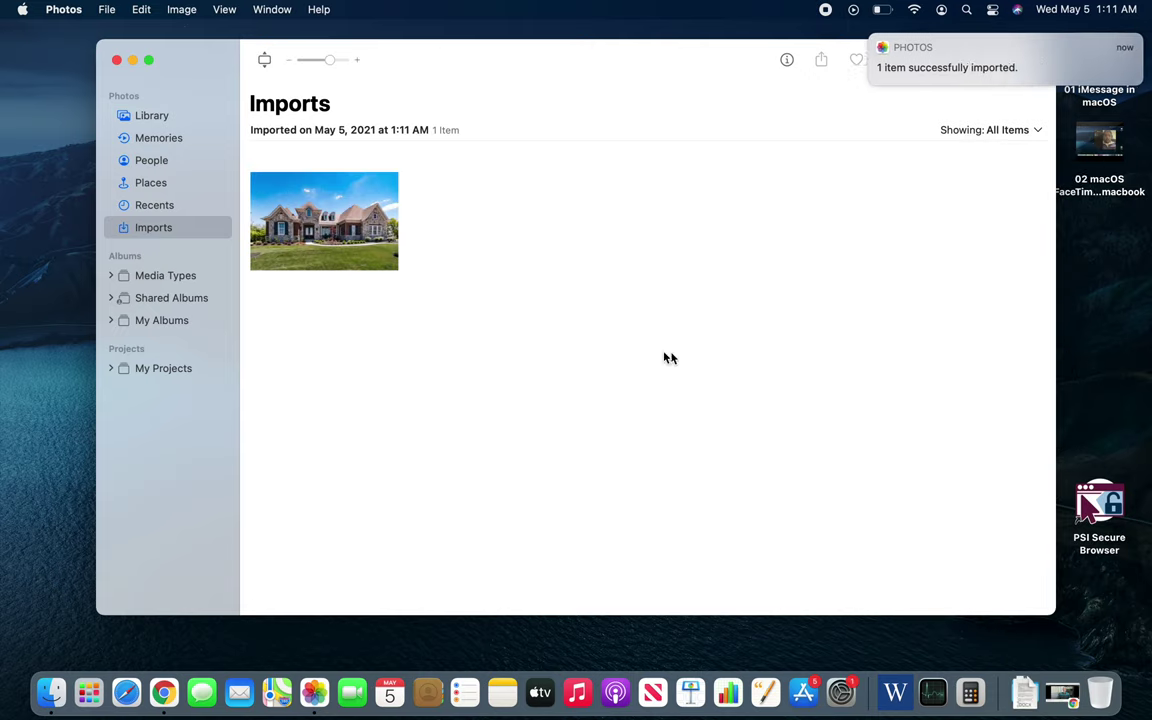
left_click(140, 114)
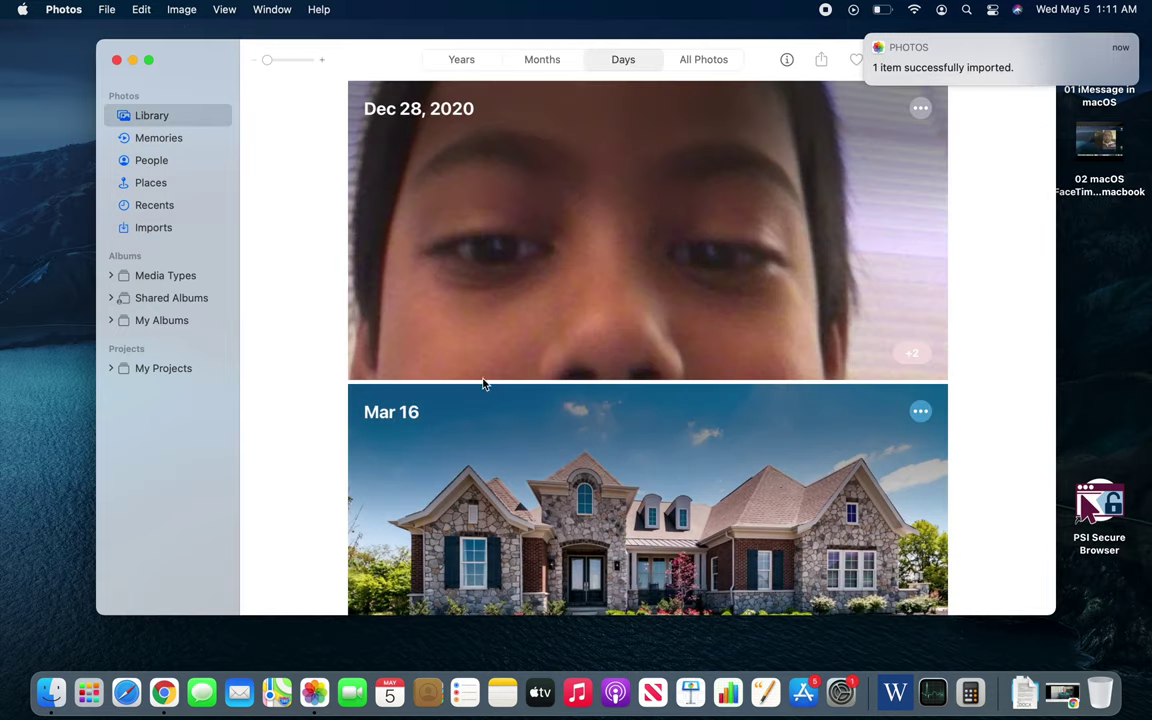
scroll(474, 408, "down", 3)
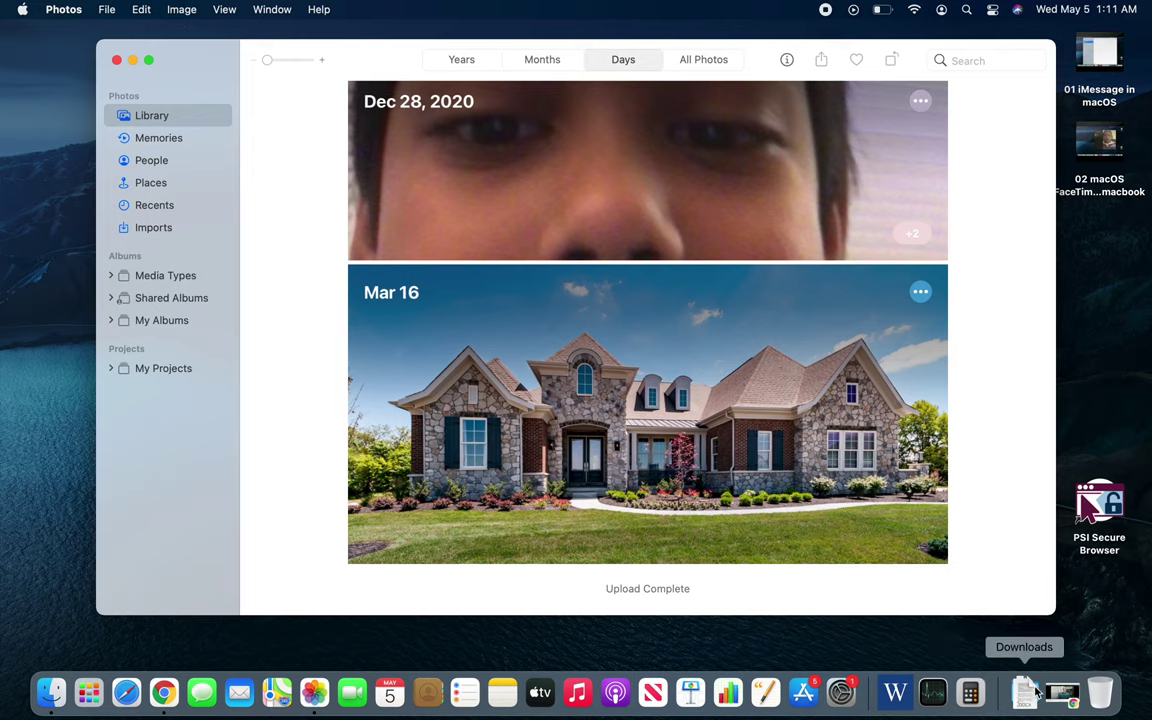
Import Hospital Ohio.jpeg from Downloads and check it in the library.
left_click(1030, 690)
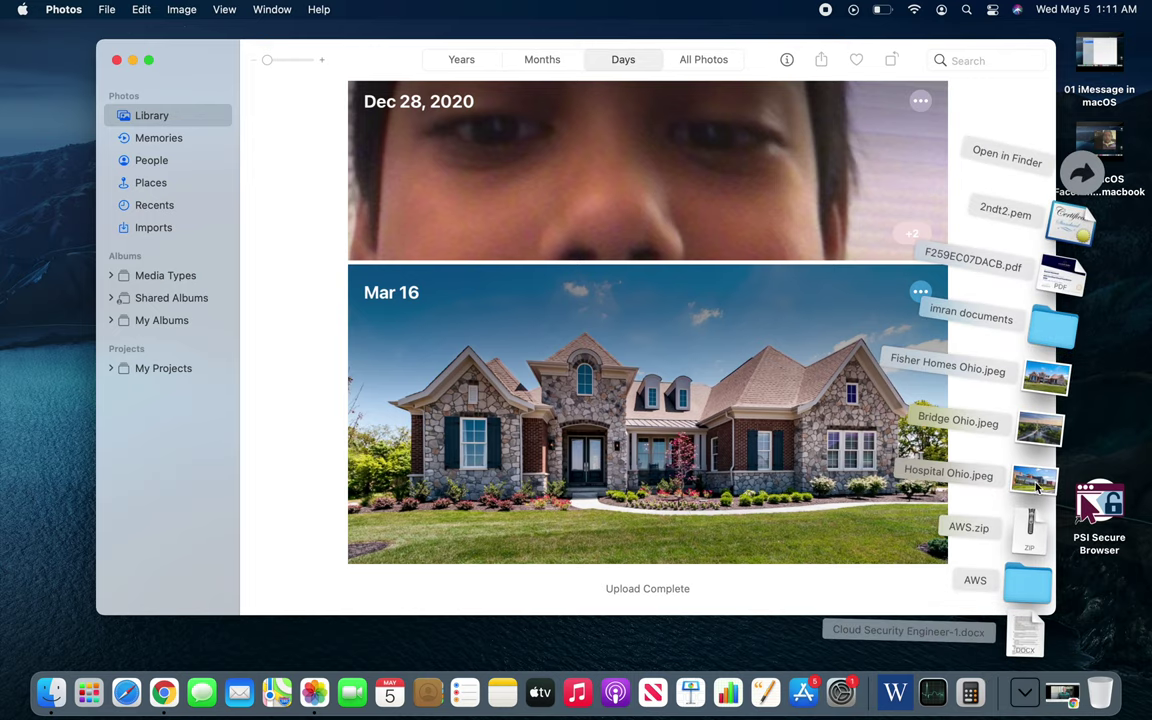
left_click_drag(1037, 485, 823, 545)
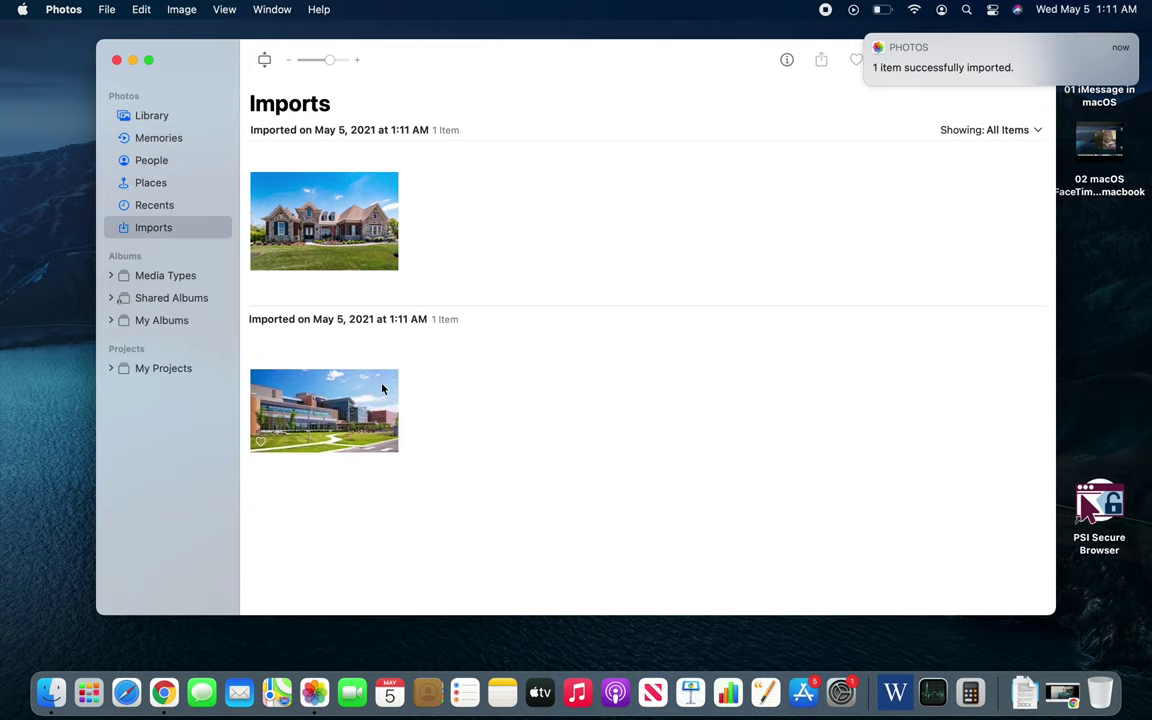
left_click(154, 117)
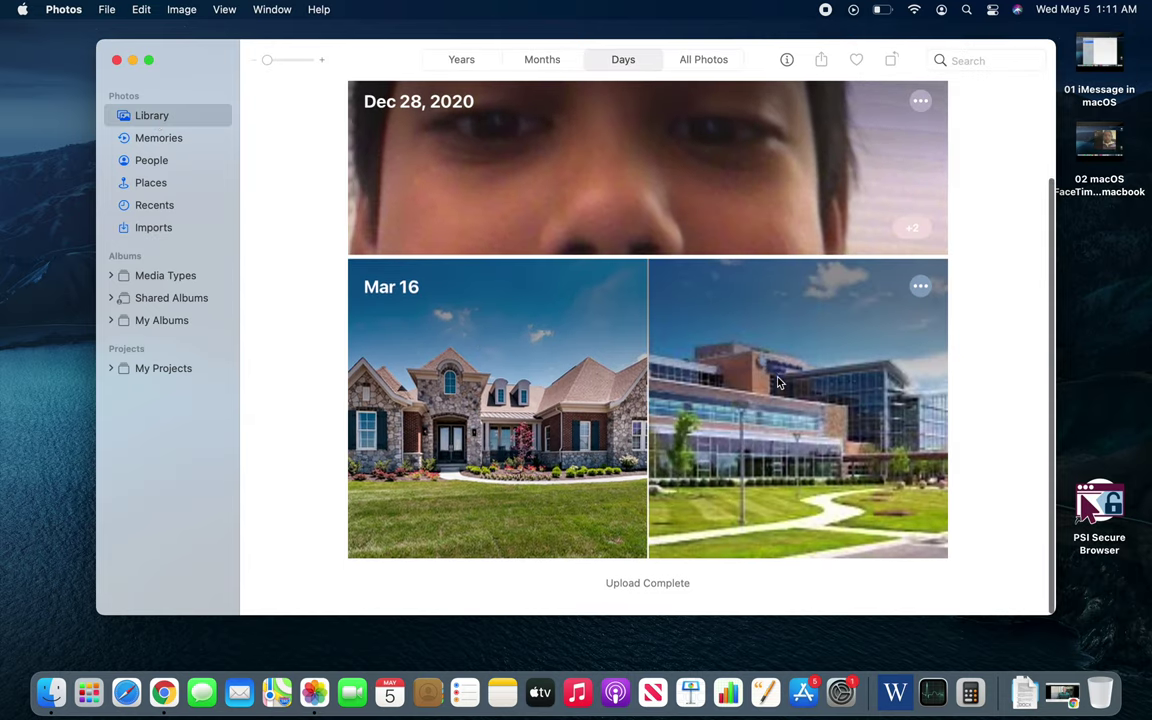
scroll(522, 567, "down", 2)
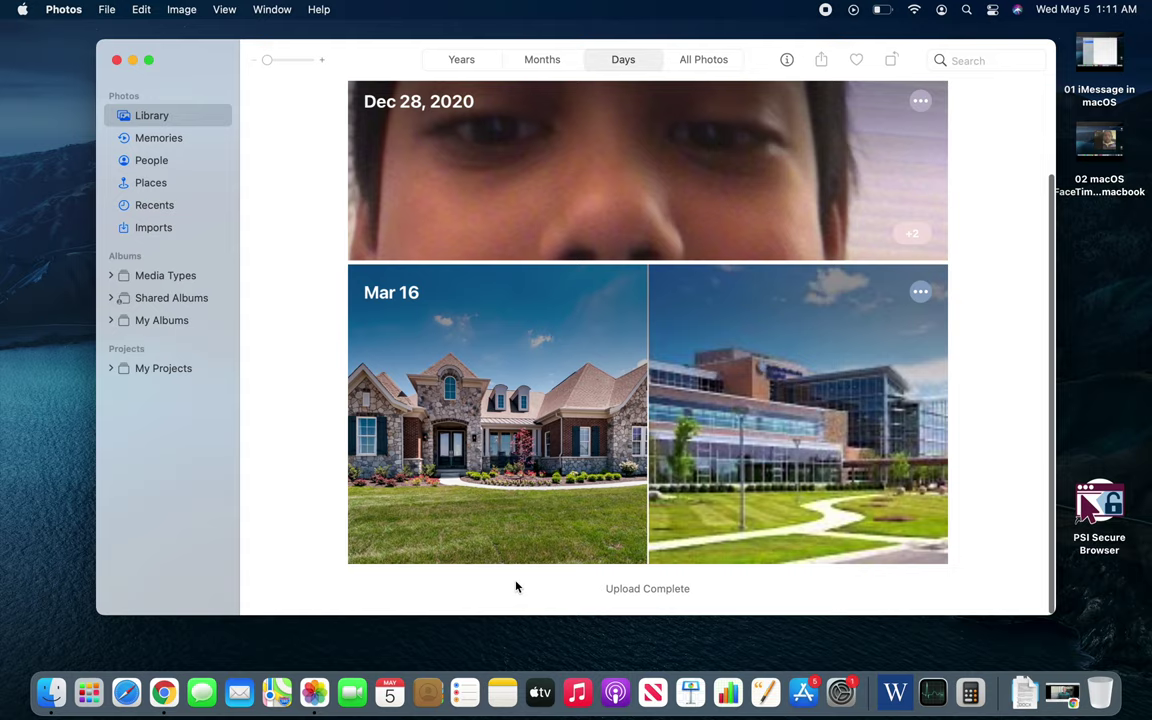
left_click(150, 239)
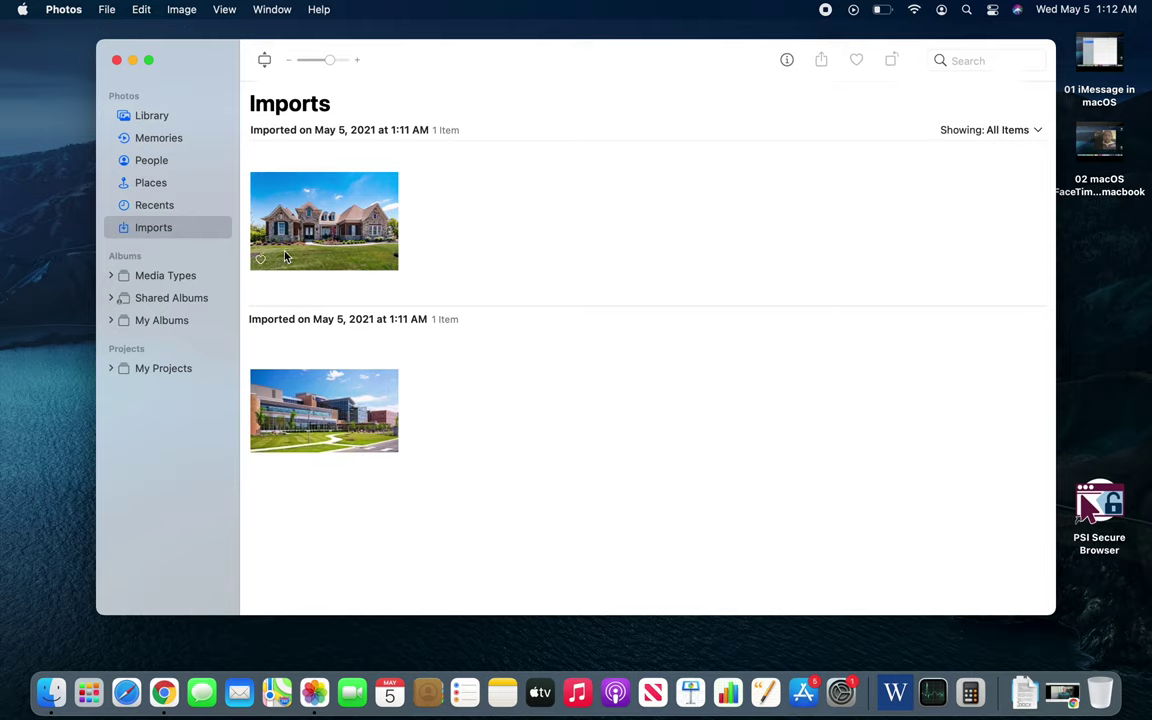
left_click(157, 277)
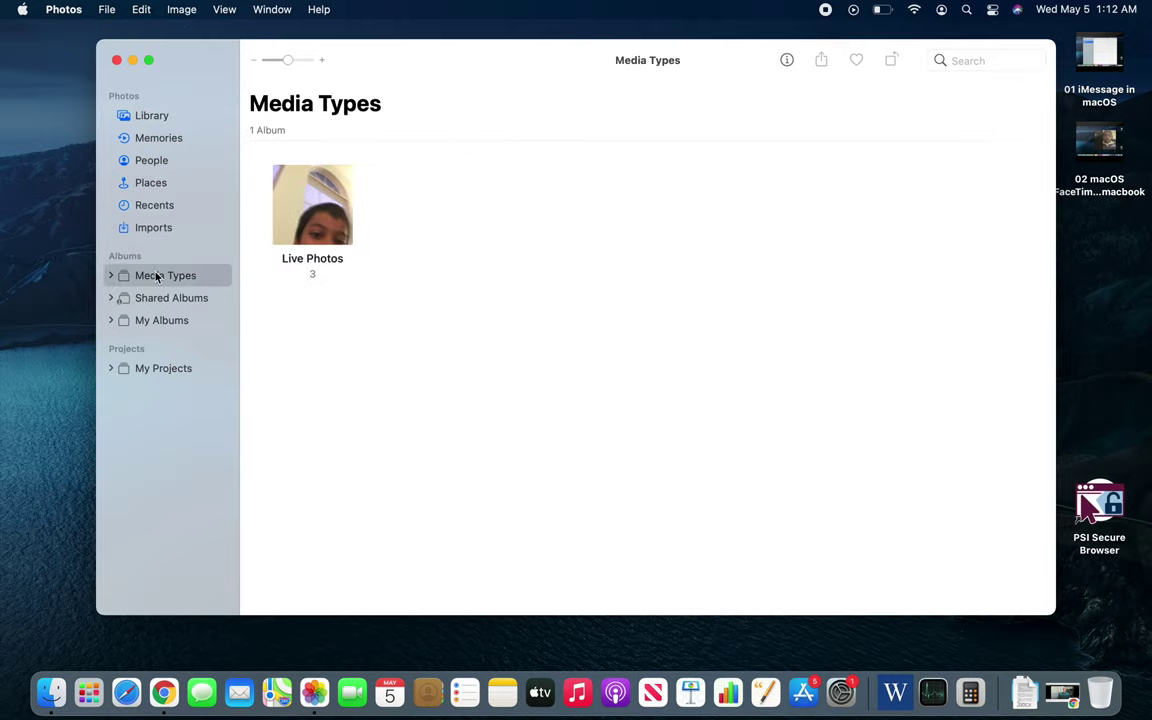
left_click(172, 328)
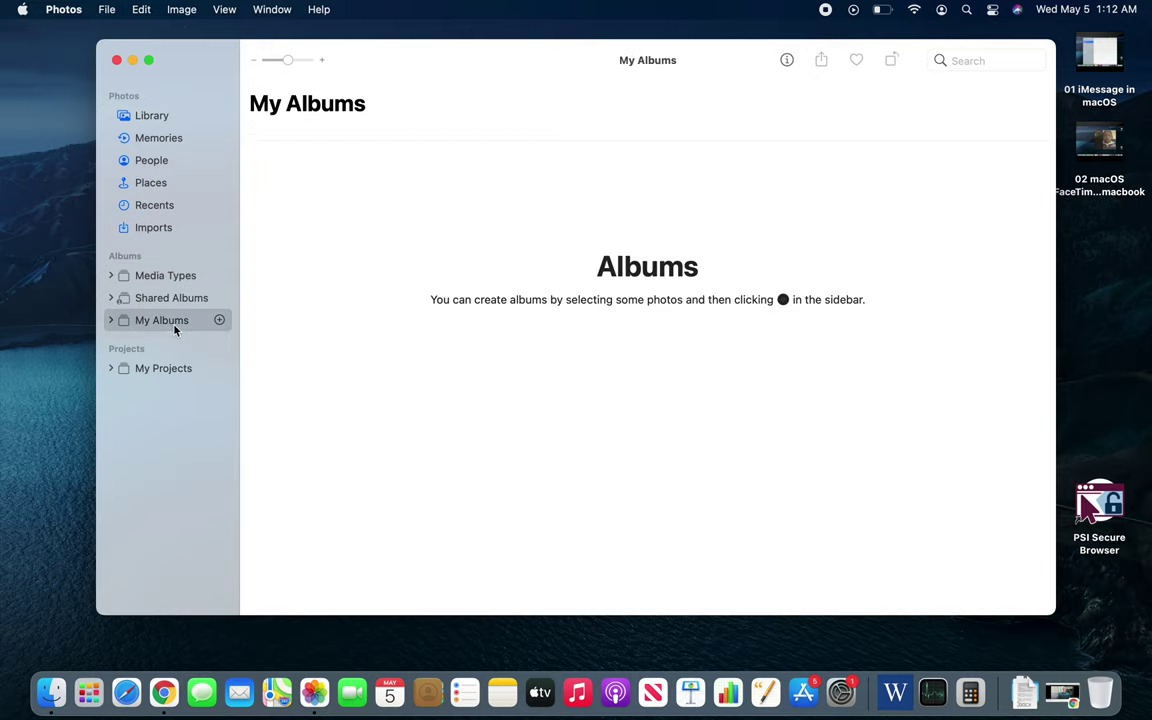
left_click(219, 320)
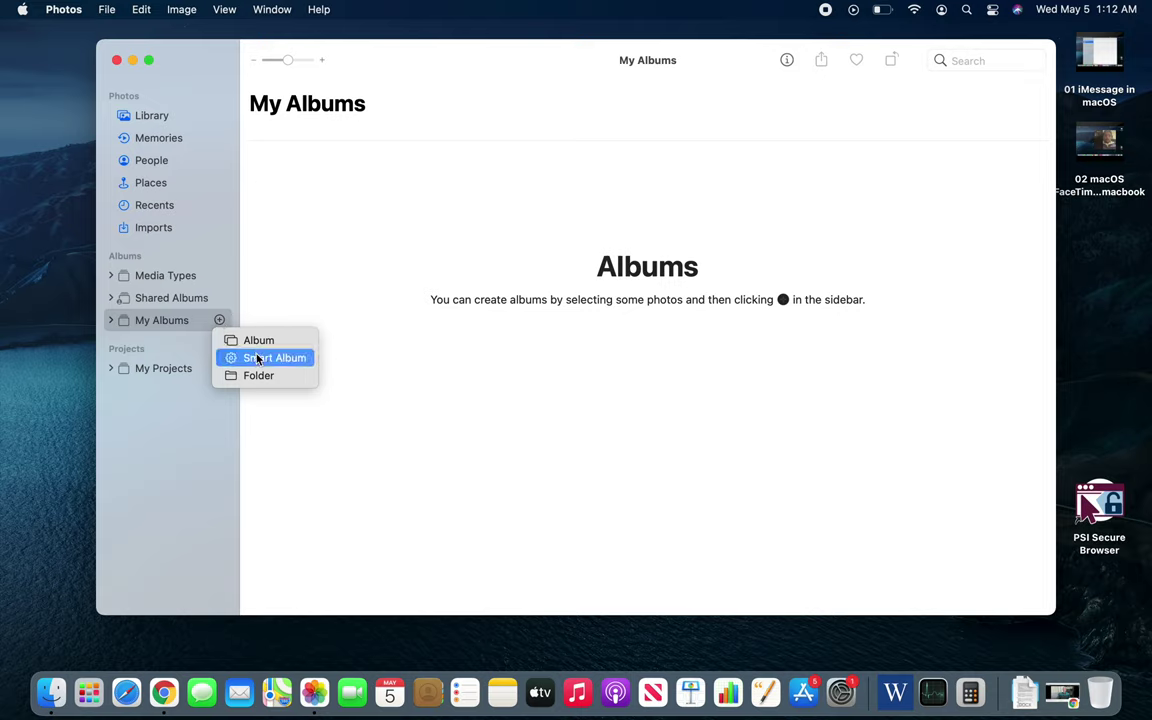
left_click(388, 294)
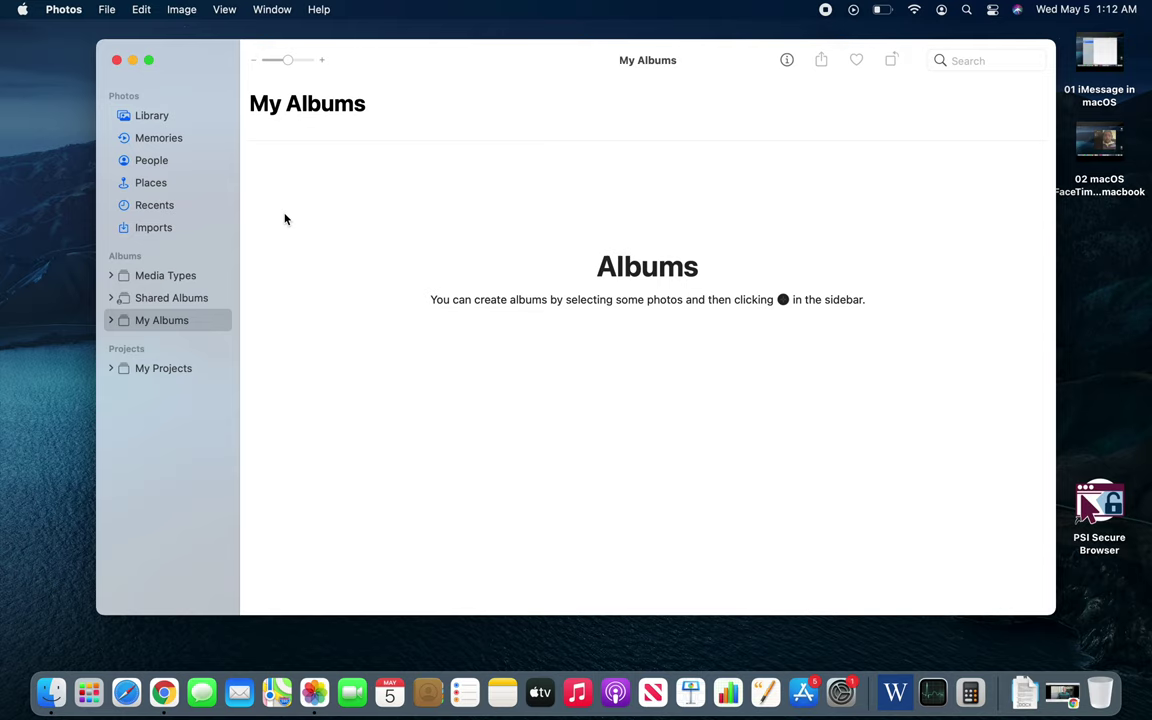
left_click(152, 117)
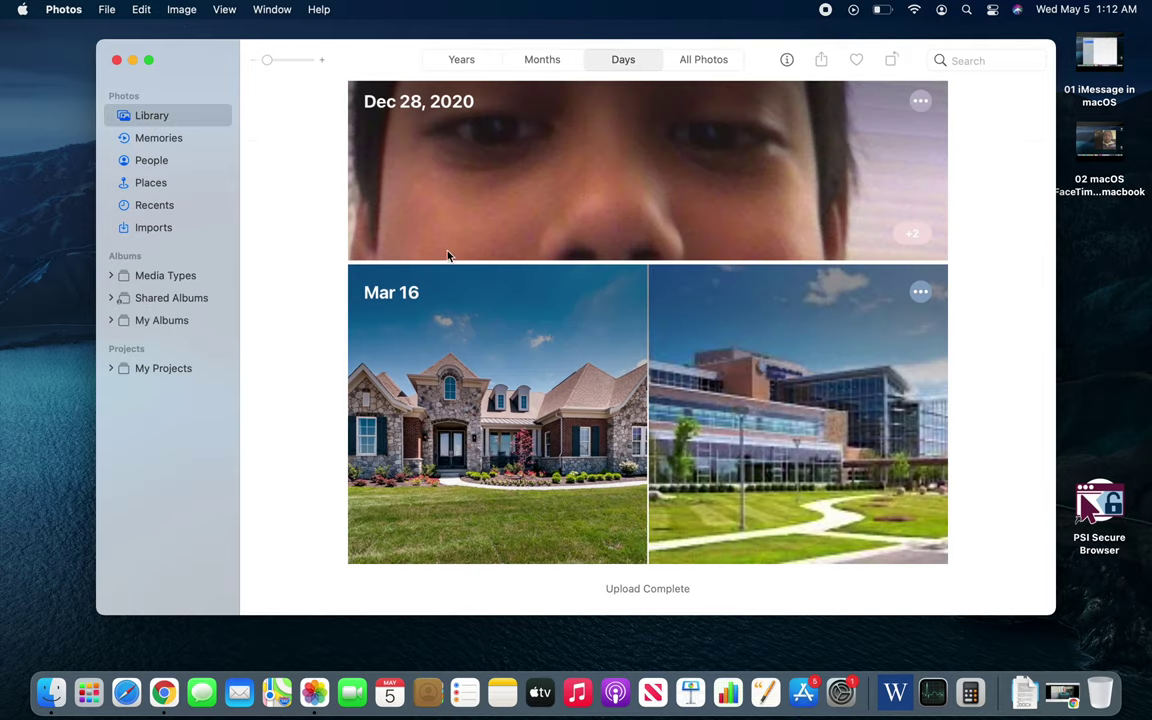
Open the Mar 16 house photo full-size, apply Auto Enhance and enter the editor.
left_click(563, 351)
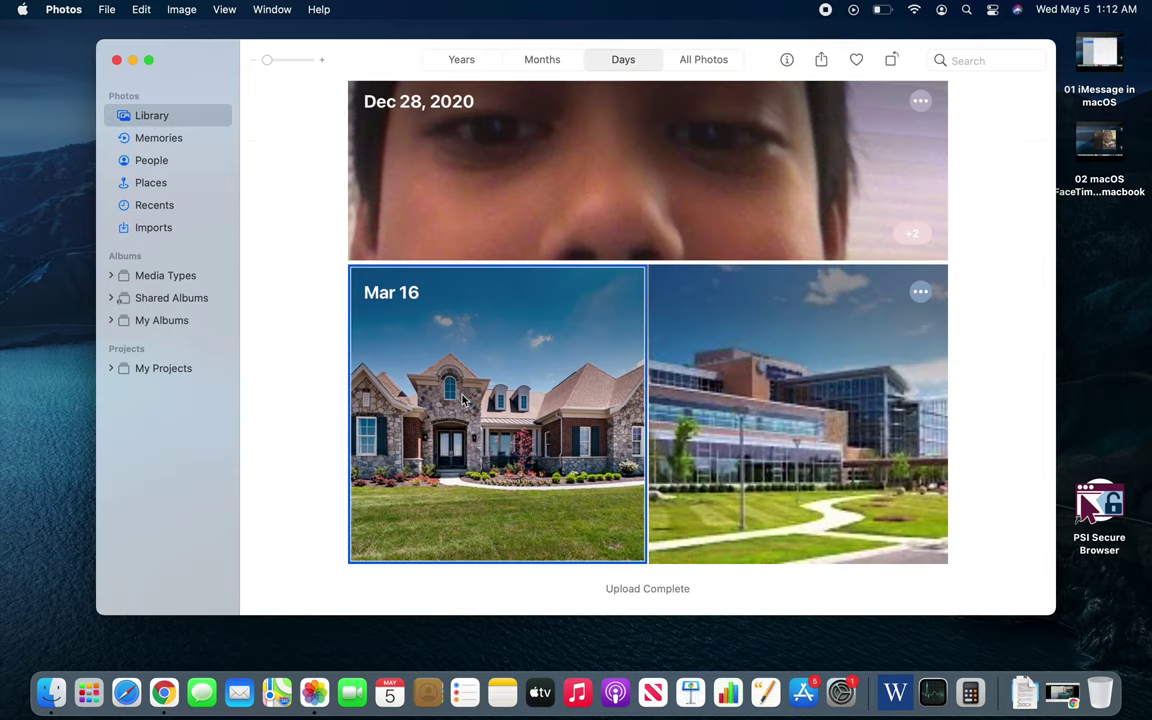
double_click(477, 385)
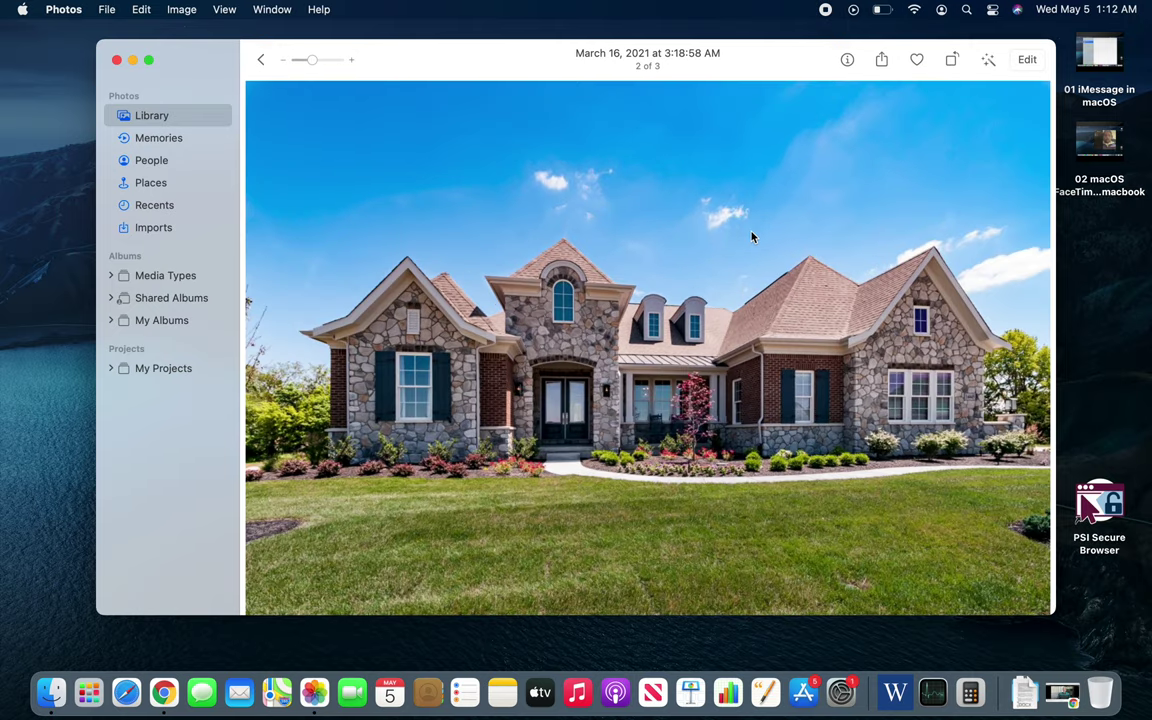
left_click(259, 60)
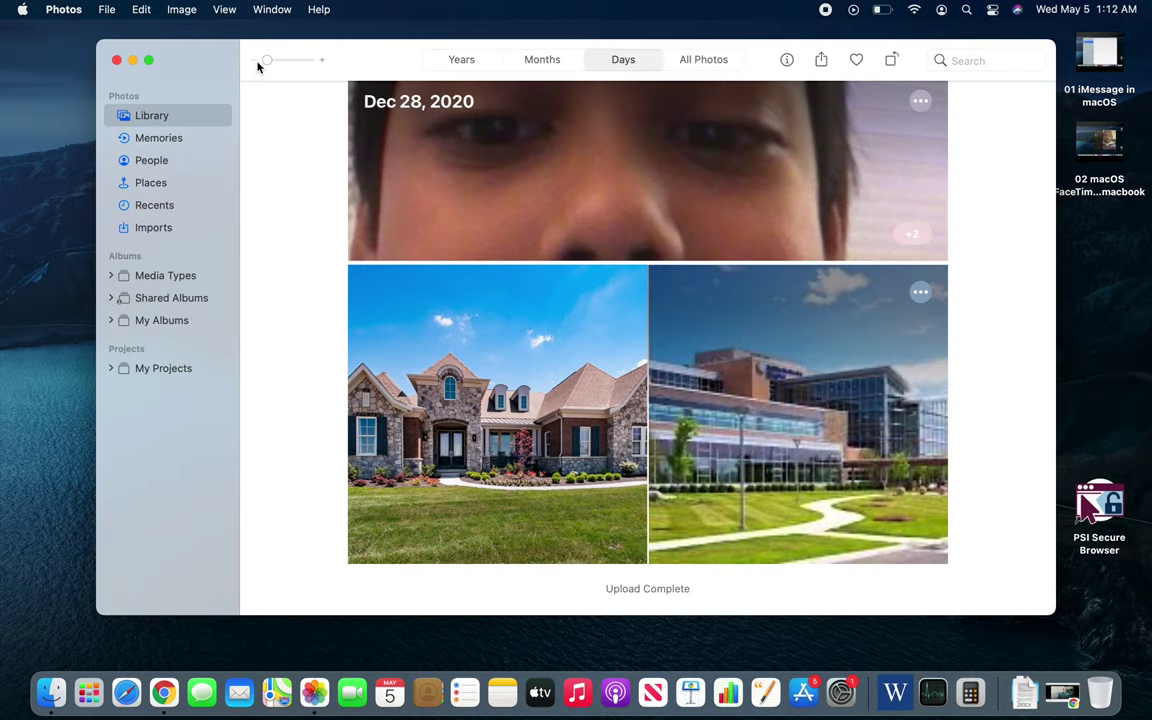
double_click(555, 375)
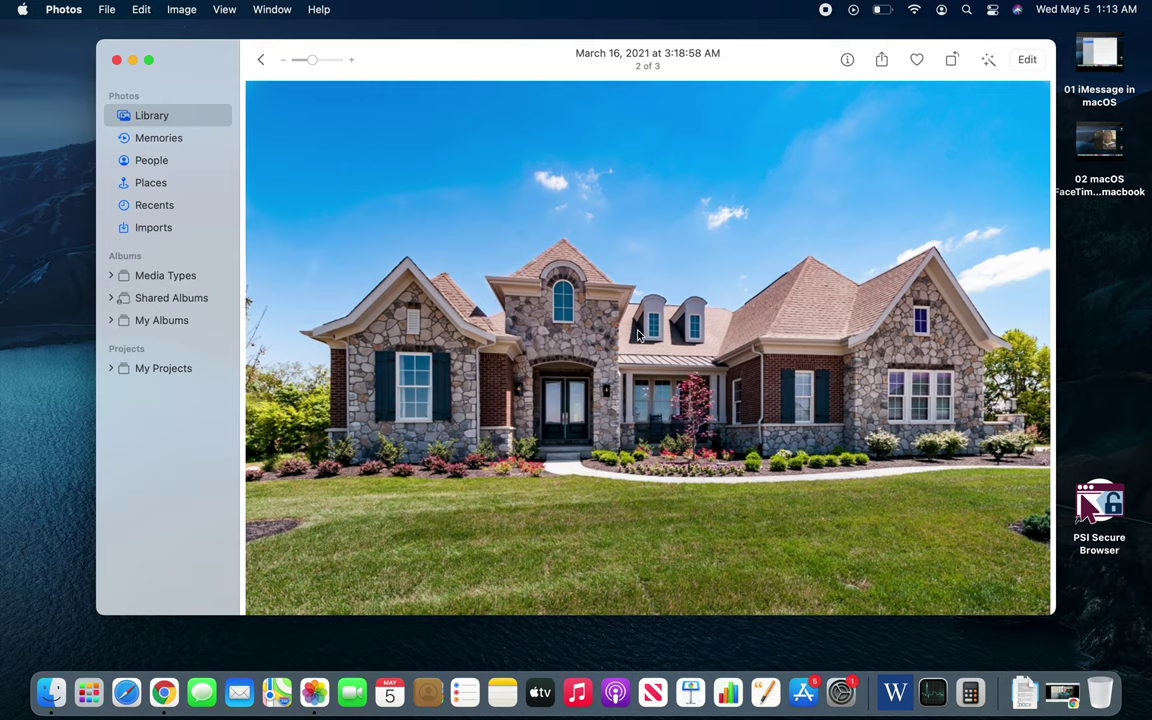
left_click(988, 62)
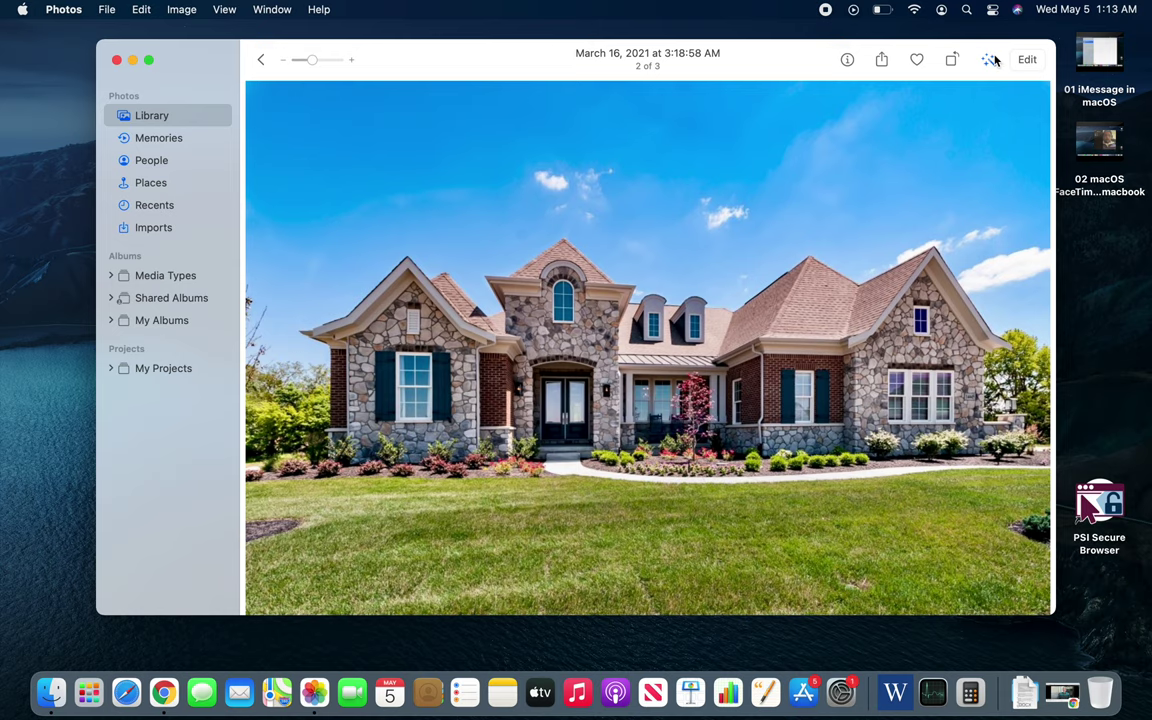
left_click(1027, 60)
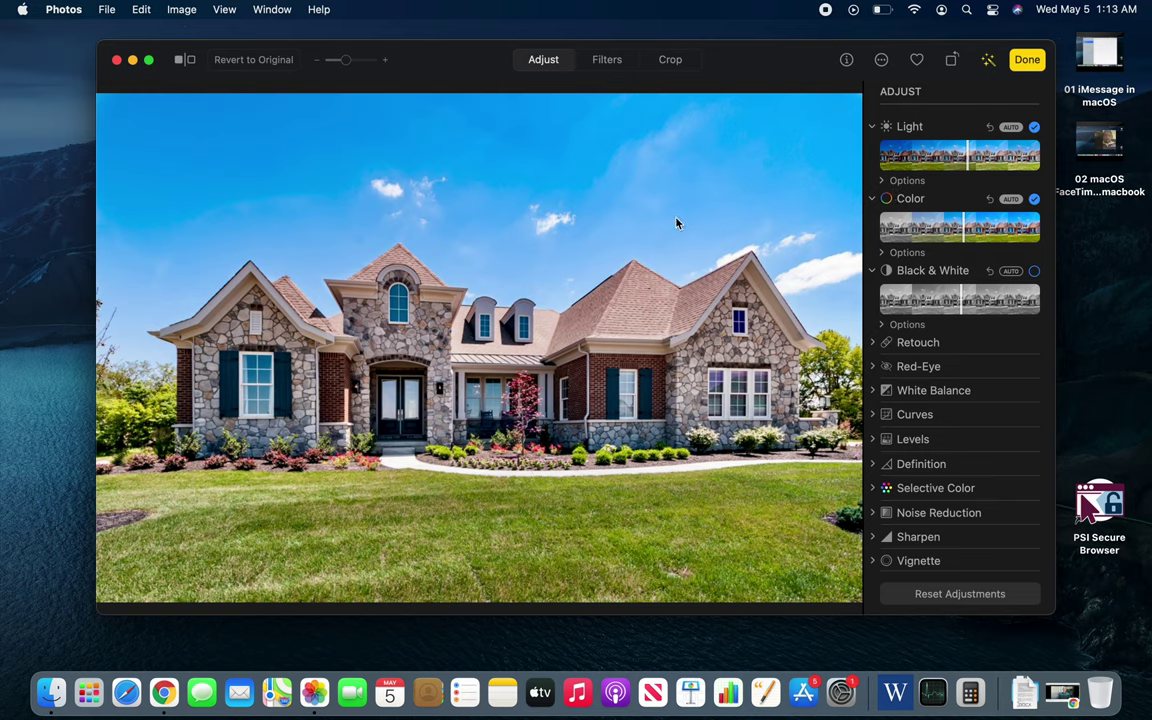
Crop the house photo to a tall frame around the left gable and straighten it slightly.
left_click(673, 66)
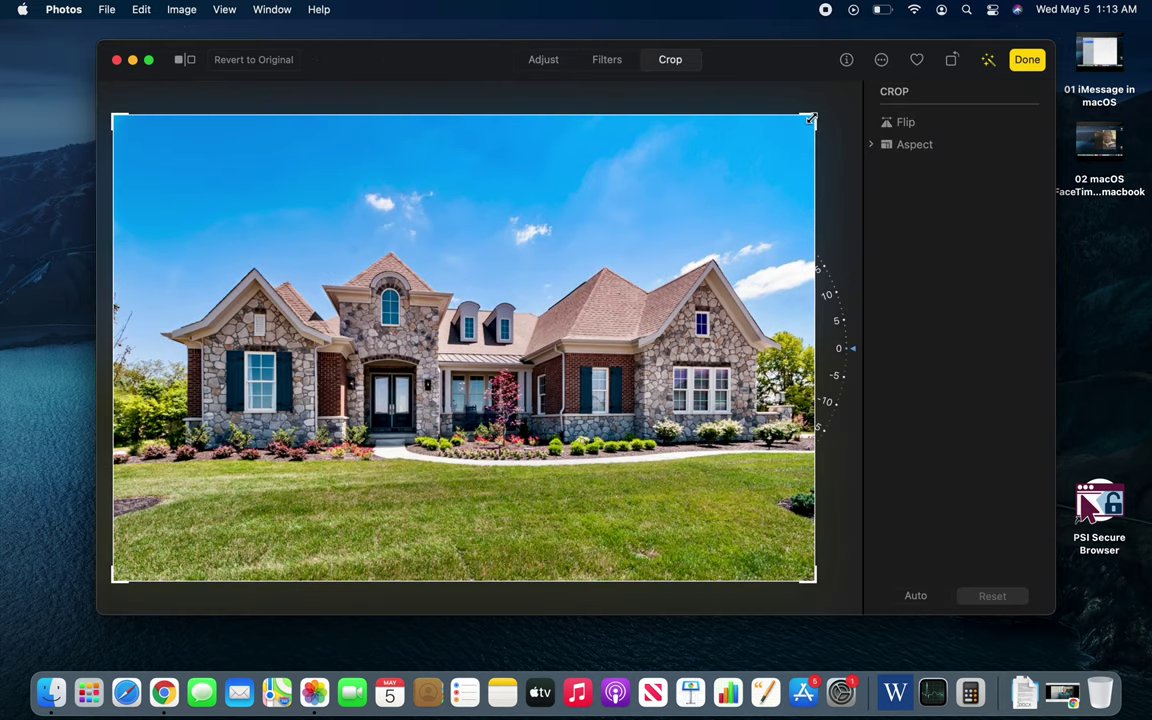
left_click_drag(810, 120, 370, 231)
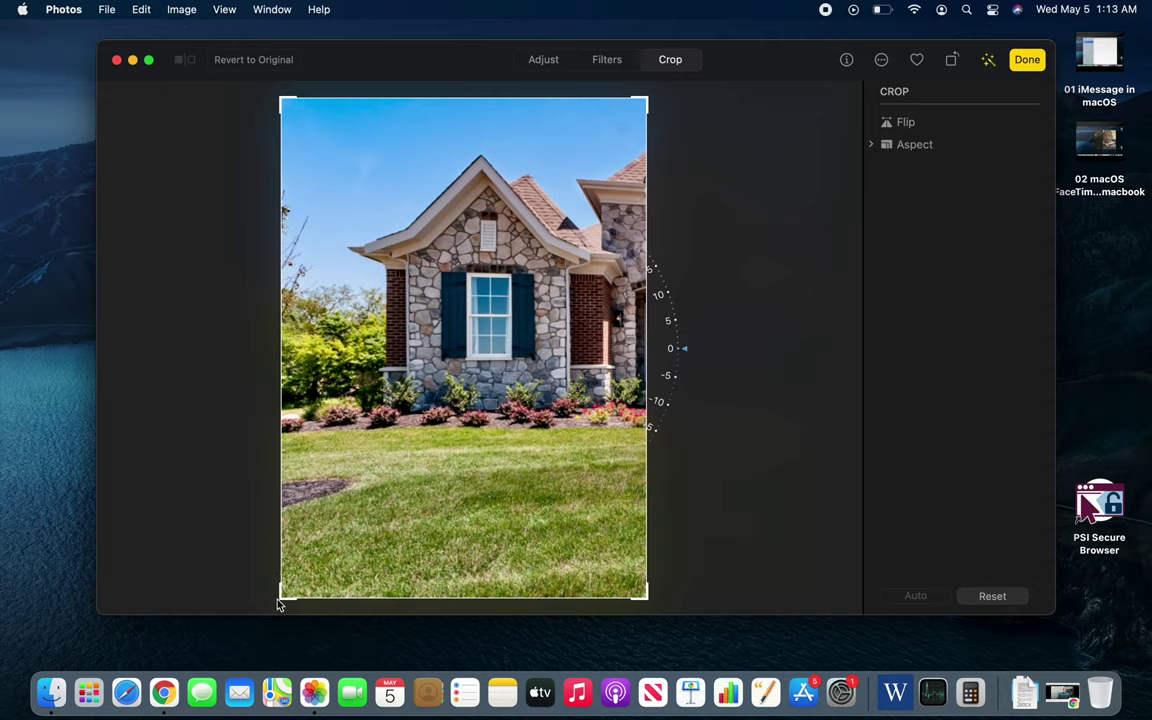
left_click_drag(281, 599, 333, 472)
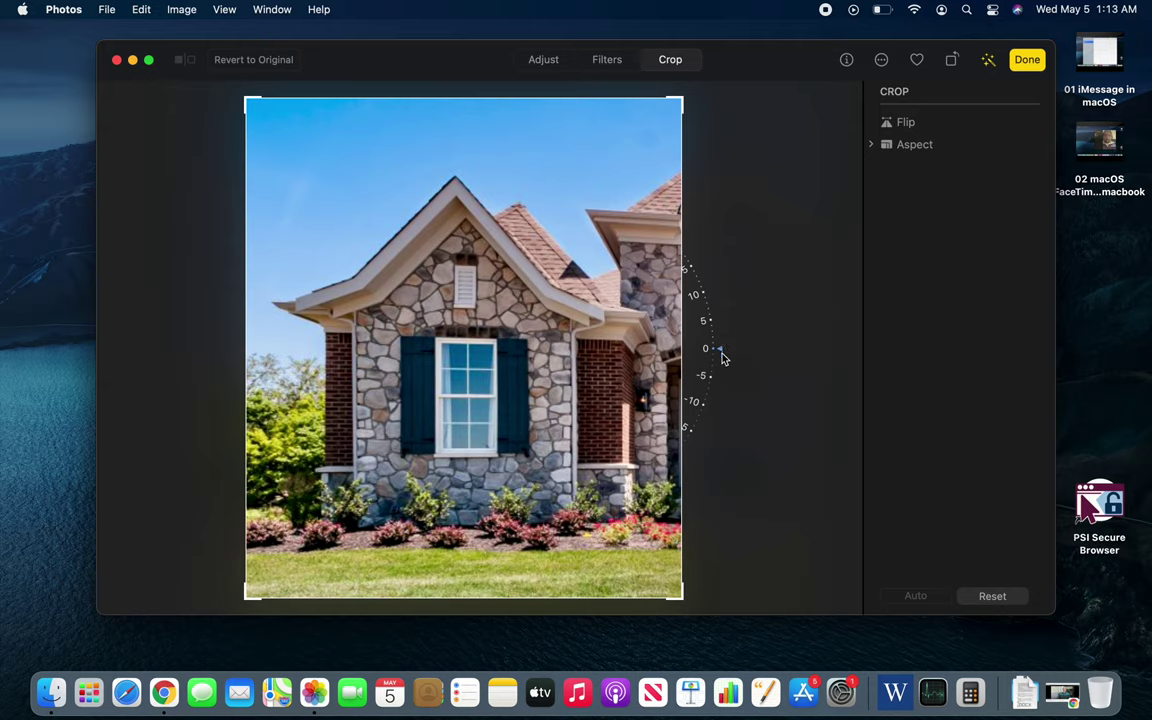
mouse_move(724, 358)
left_mouse_down()
mouse_move(718, 365)
mouse_move(703, 307)
mouse_move(706, 346)
left_mouse_up()
left_click(607, 60)
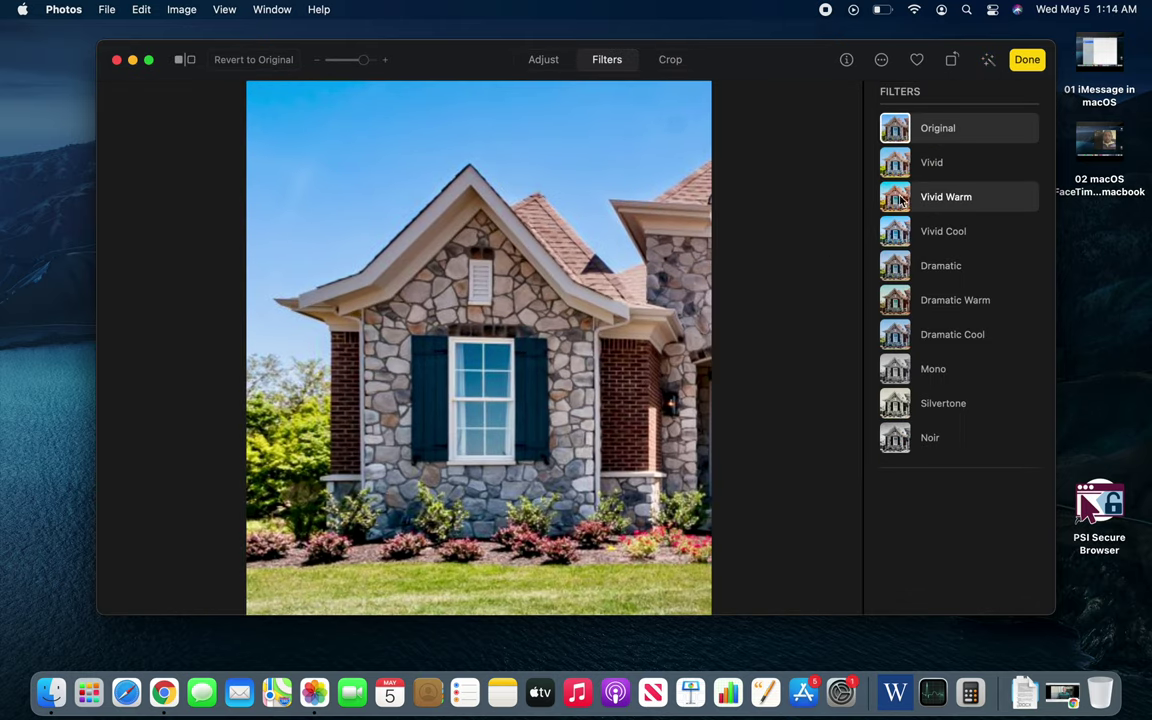
Preview the Vivid, Vivid Warm/Cool, Dramatic, Dramatic Warm/Cool, Mono and Silvertone filters.
left_click(930, 170)
left_click(928, 197)
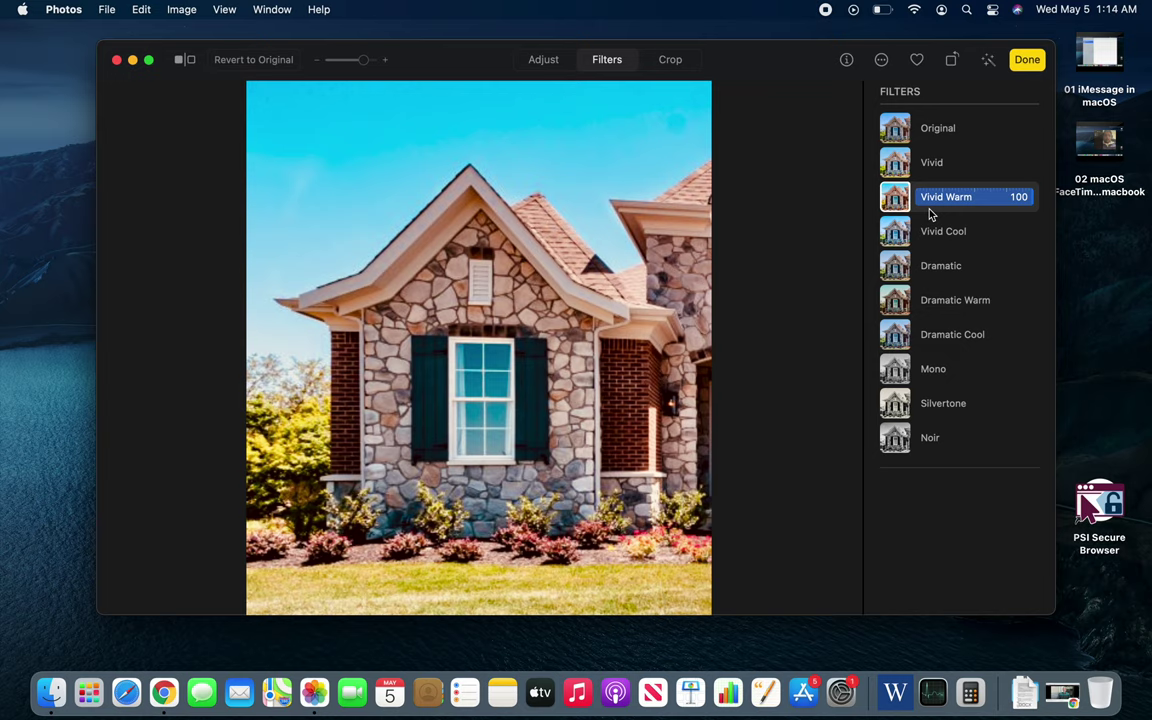
left_click(935, 232)
left_click(935, 265)
left_click(932, 299)
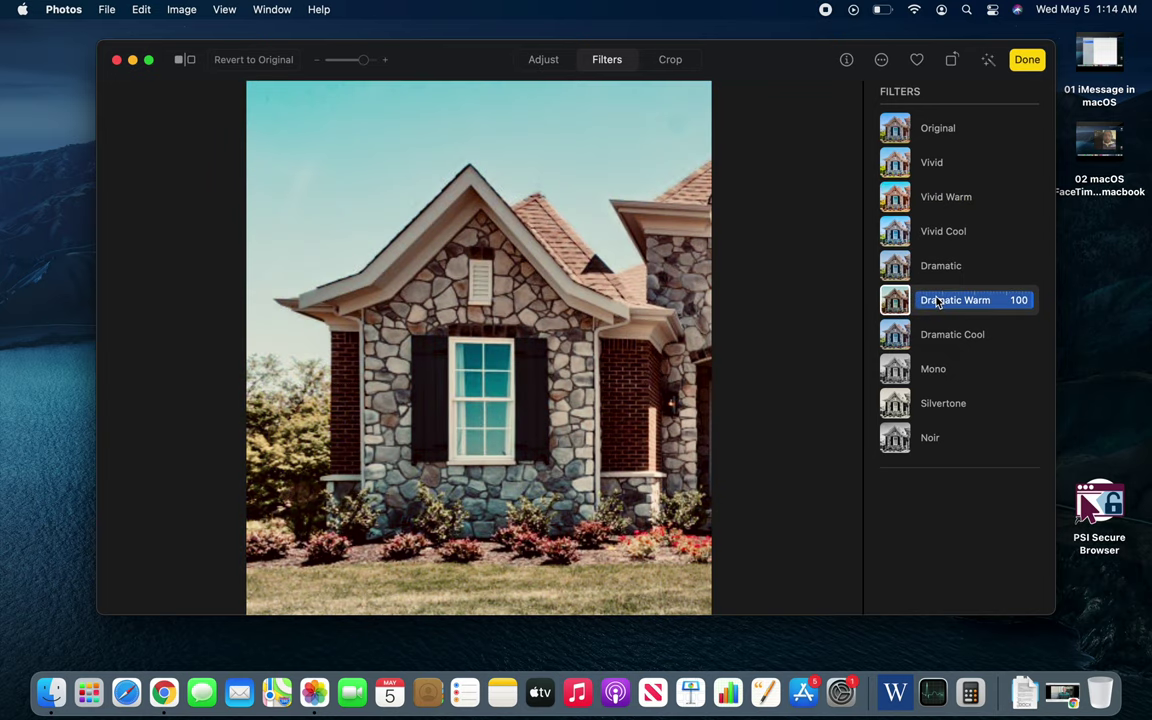
left_click(933, 330)
left_click(933, 368)
left_click(940, 403)
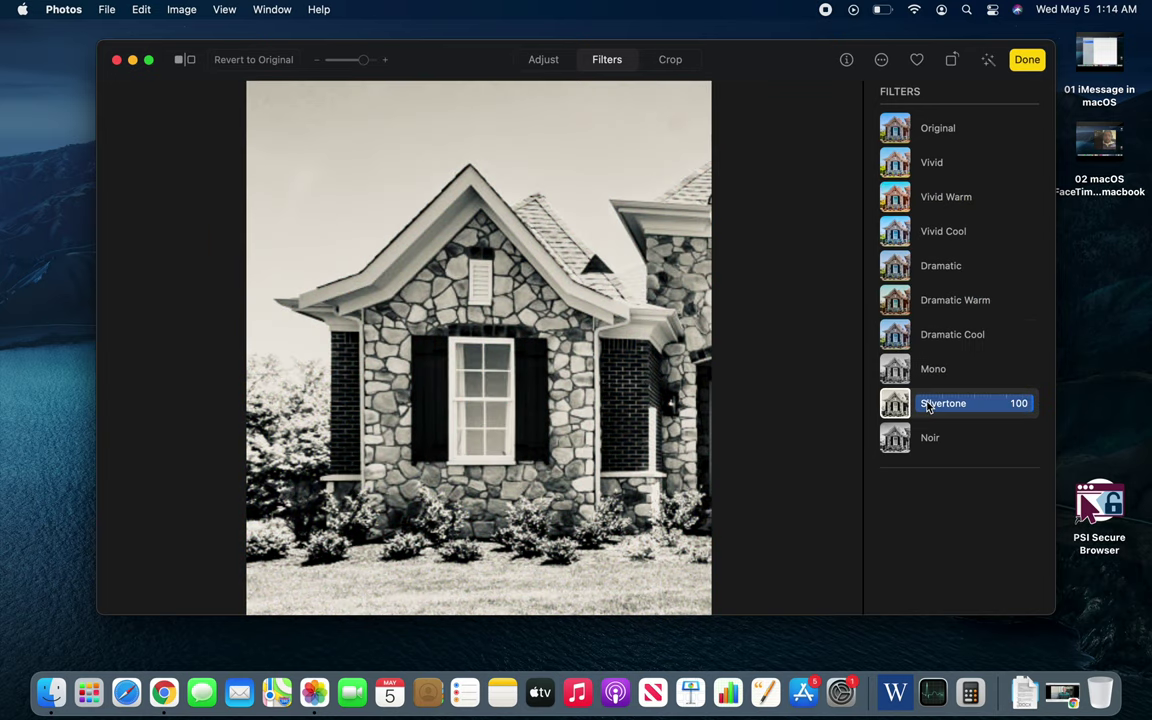
Set the filter back to Original and bring up the Adjust panel's Light and Color controls.
left_click(938, 131)
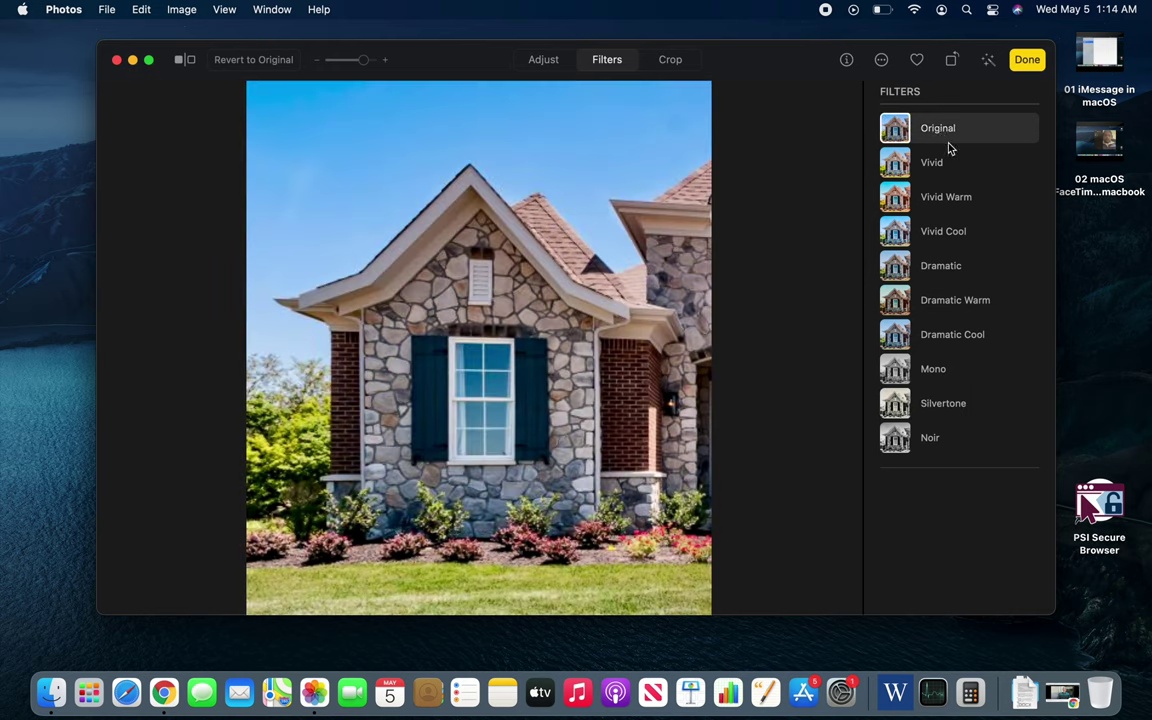
left_click(543, 60)
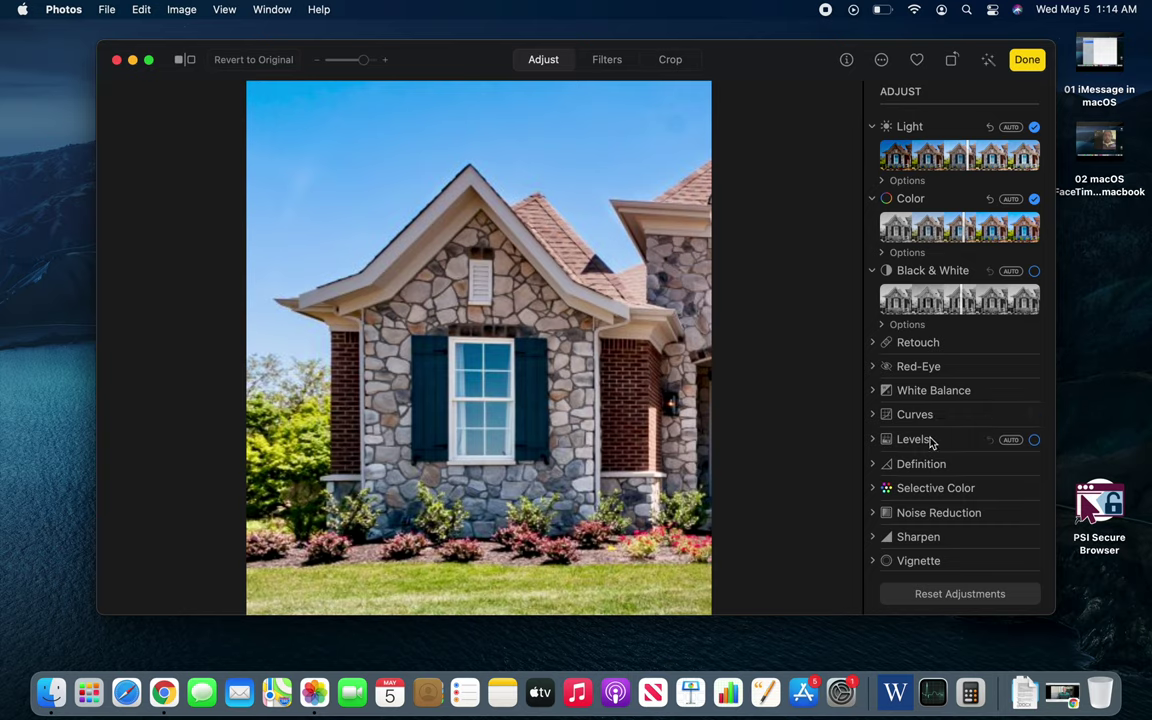
scroll(930, 438, "down", 1)
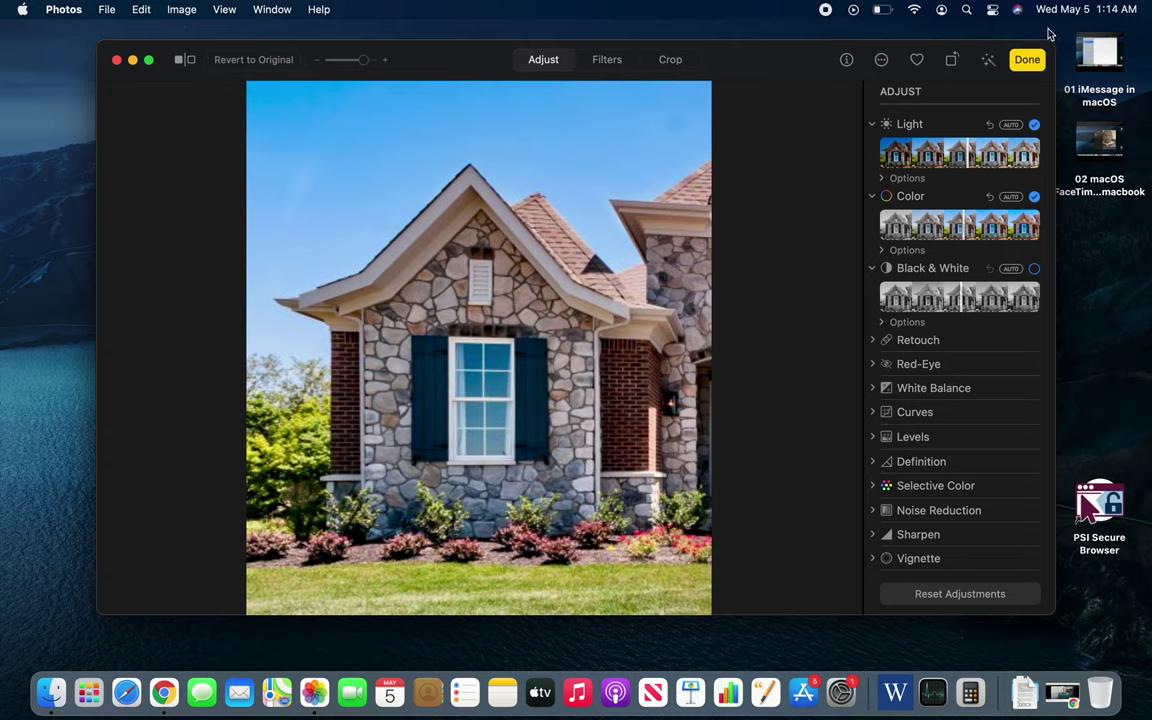
Save the crop with Done and reopen the Mar 16 house photo full-size from the Days grid.
left_click(1027, 59)
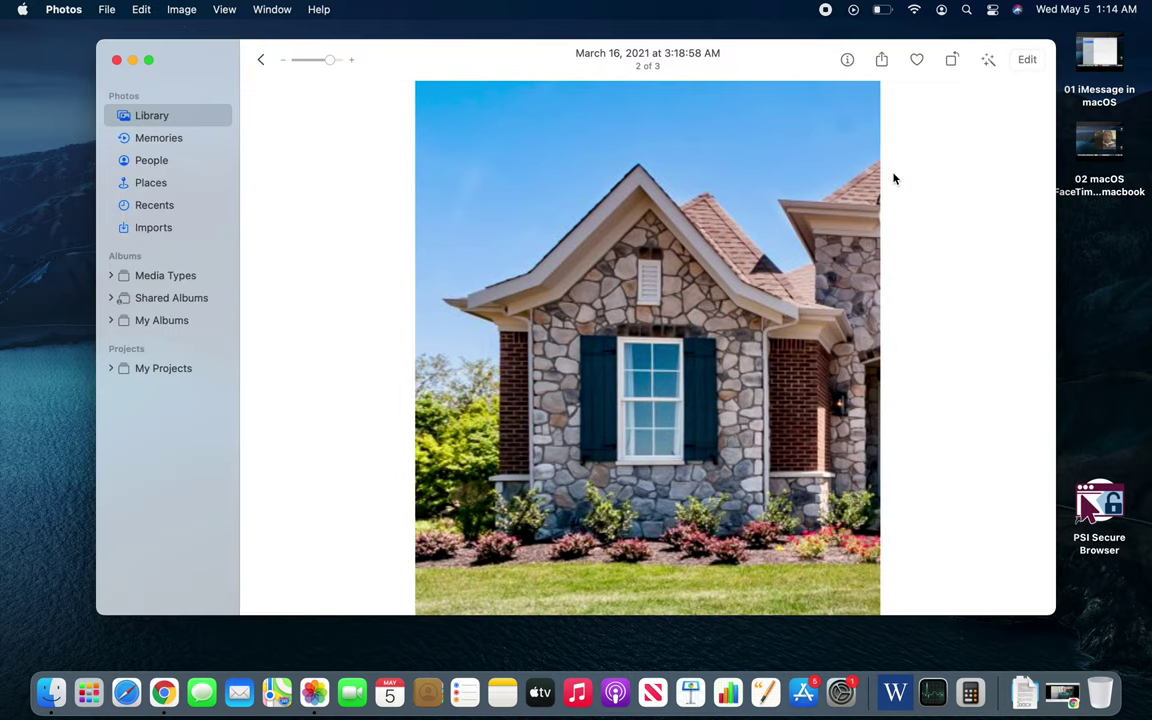
left_click(166, 121)
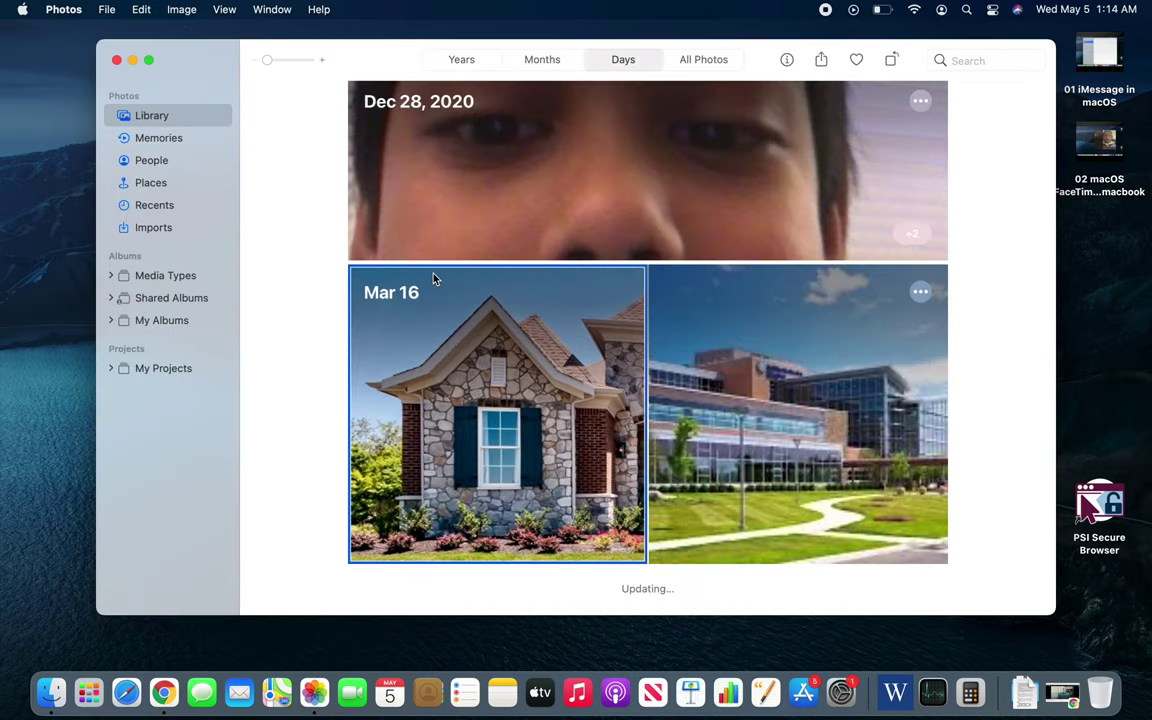
double_click(519, 357)
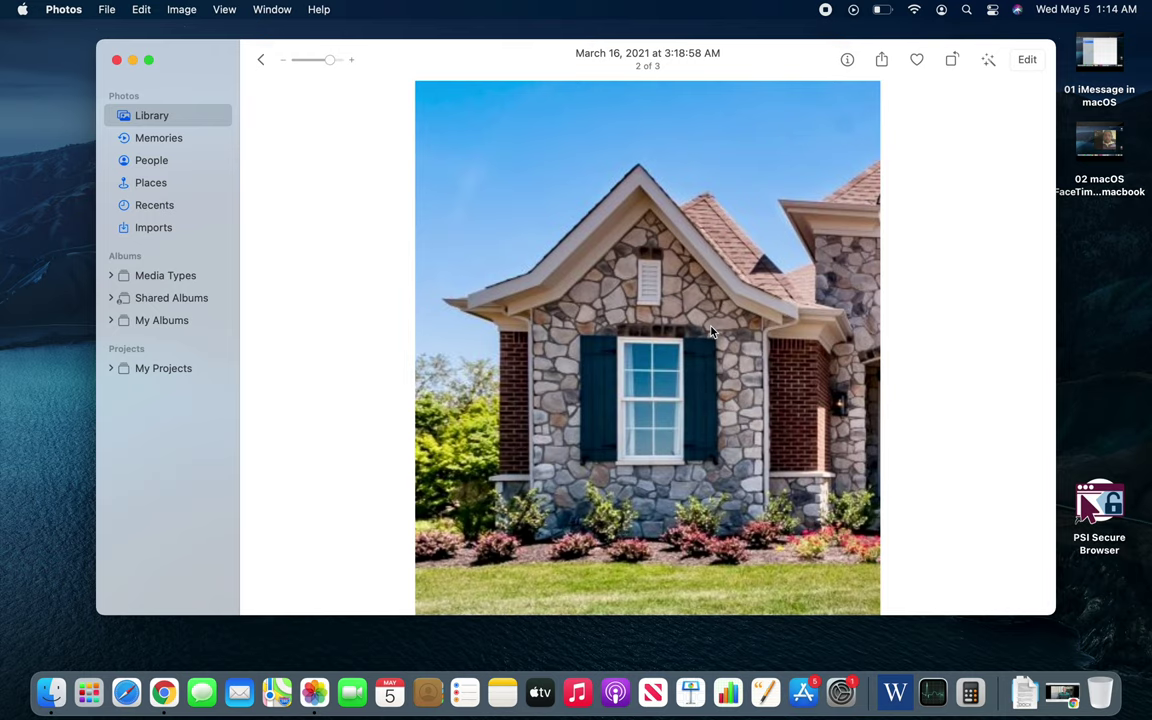
Revert the house photo to its original, expand Levels, then show the filter list.
left_click(1027, 60)
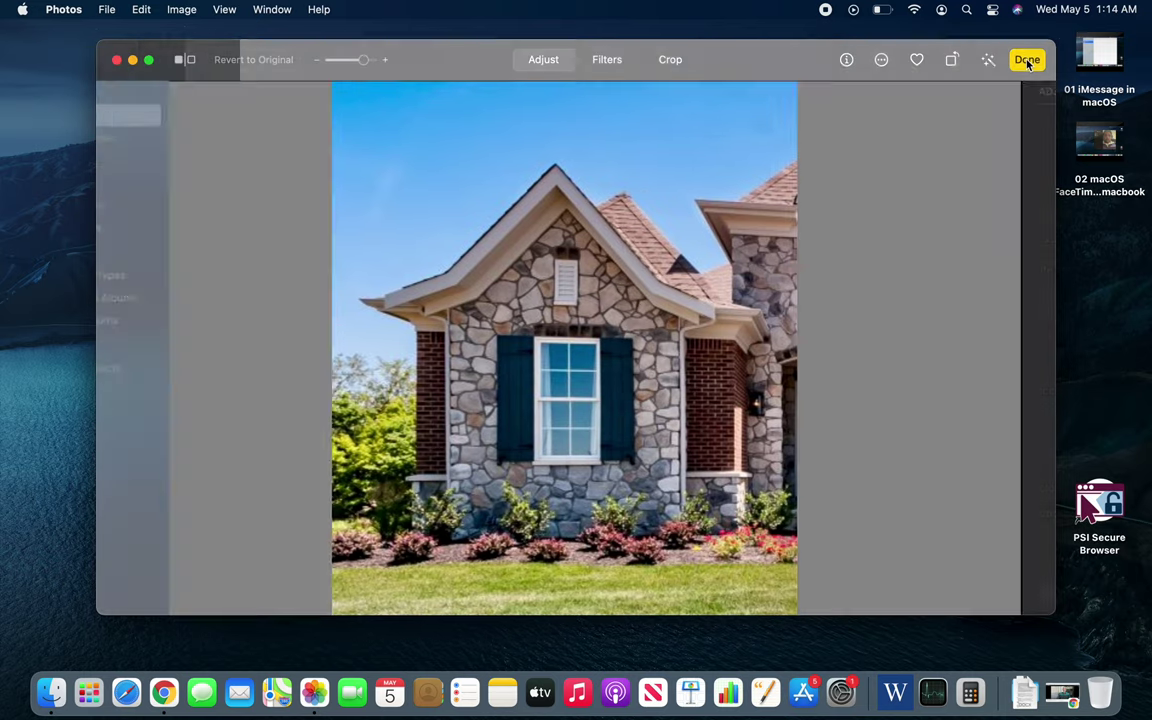
left_click(248, 63)
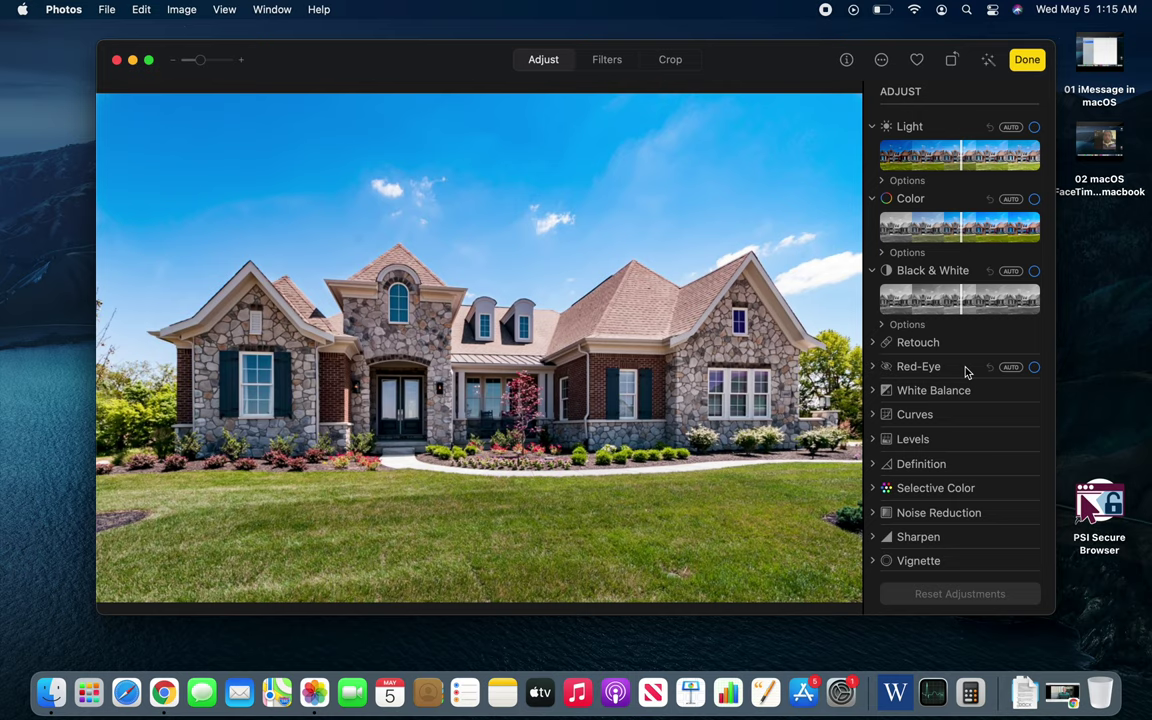
left_click(873, 440)
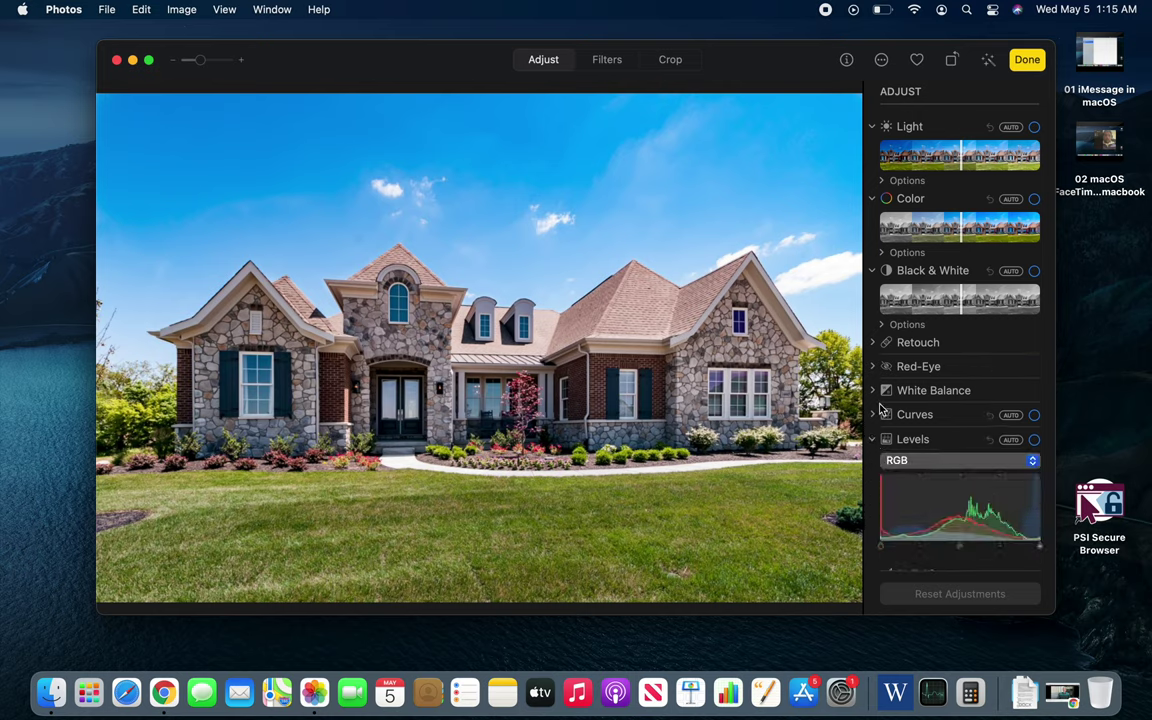
scroll(888, 405, "down", 3)
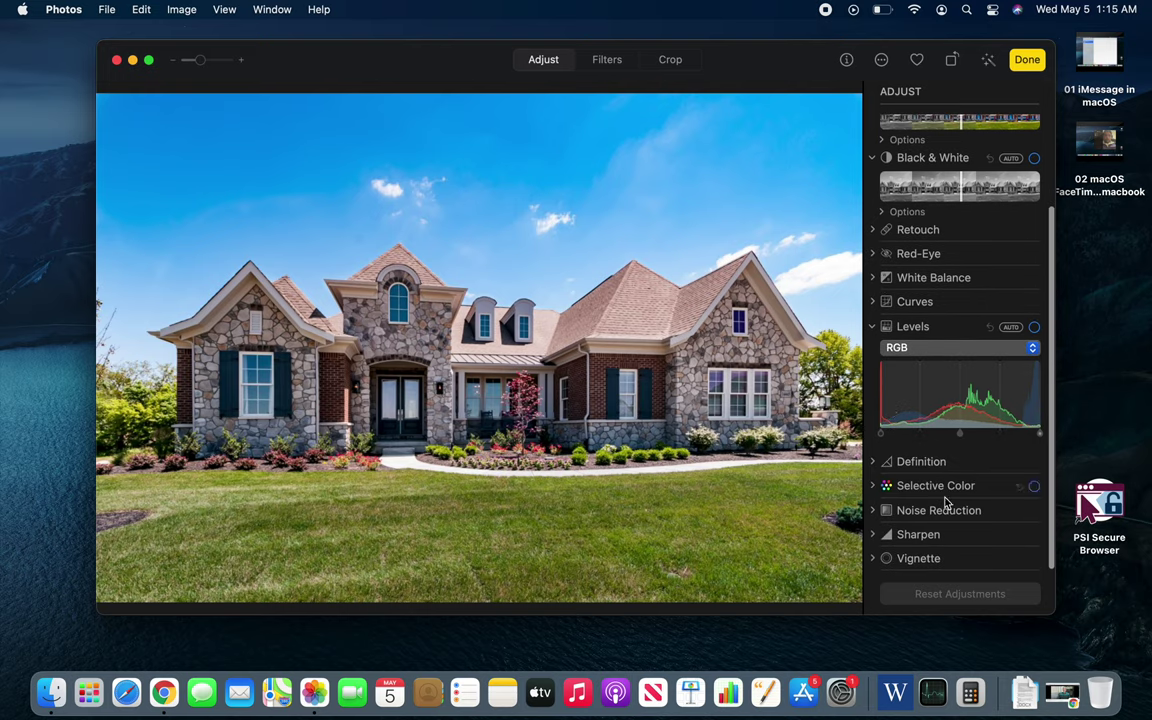
scroll(946, 502, "up", 3)
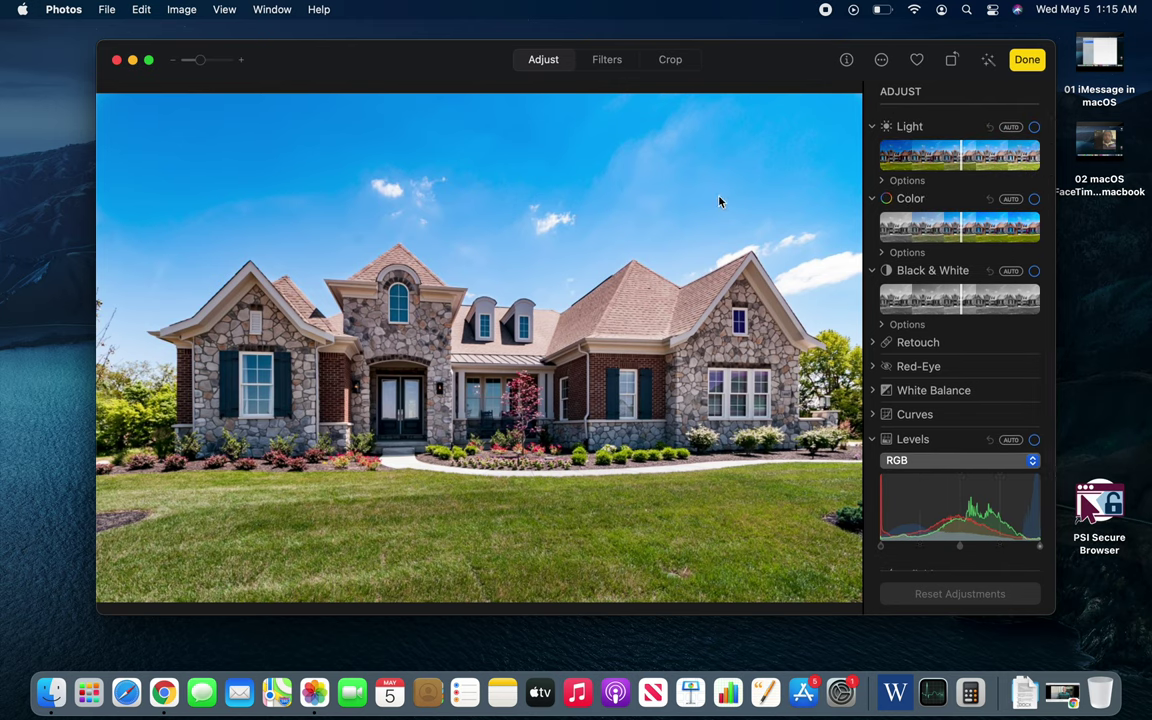
left_click(609, 59)
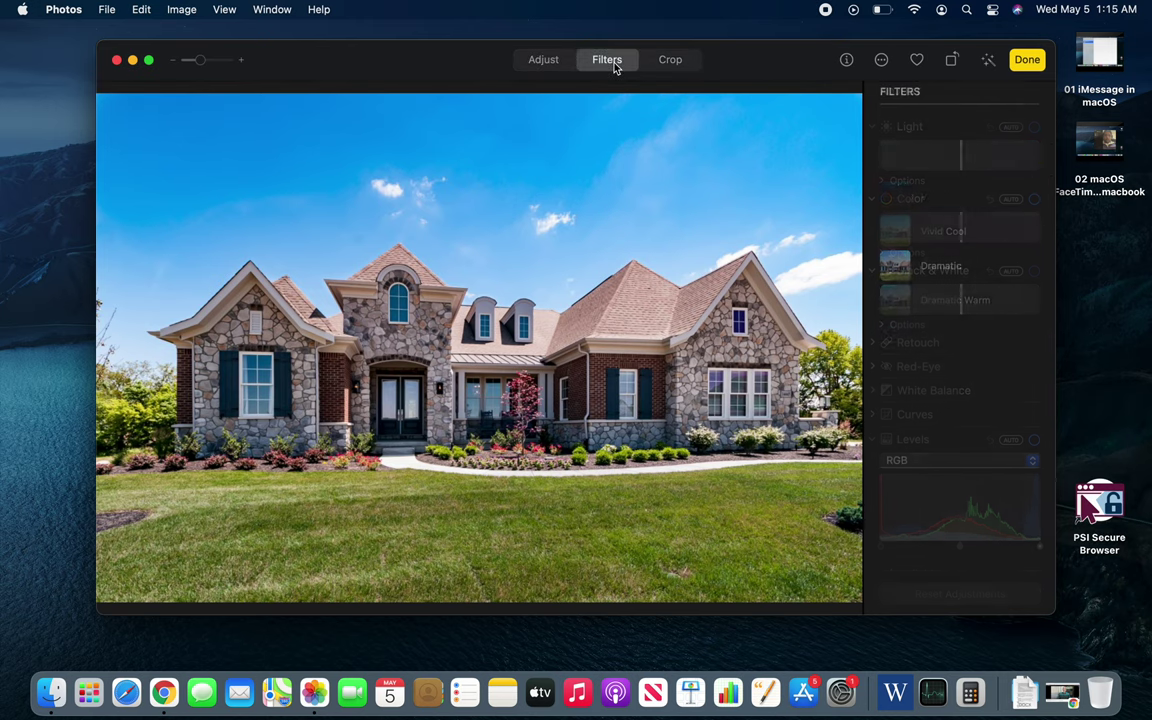